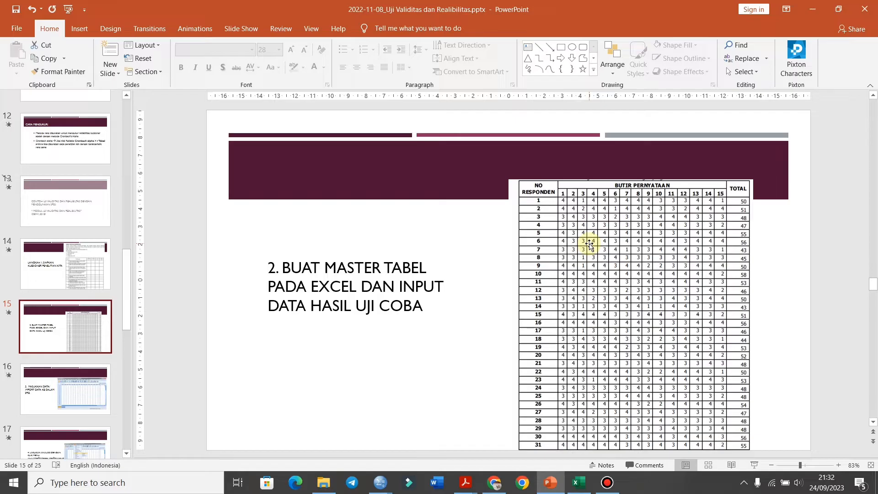
Switch to the Excel workbook and review the score table's P1 to P10 headers and its rows down to respondent 35.
{"action": "left_click", "coordinate": [578, 482]}
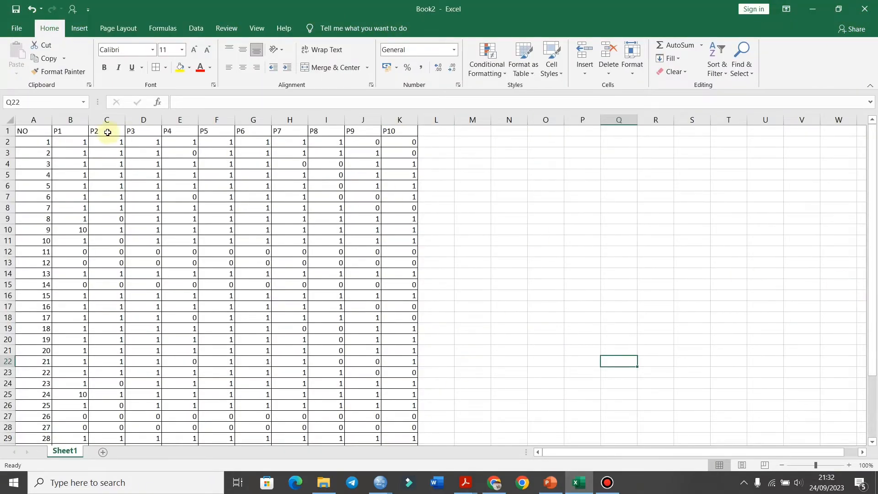
{"action": "left_click", "coordinate": [67, 131]}
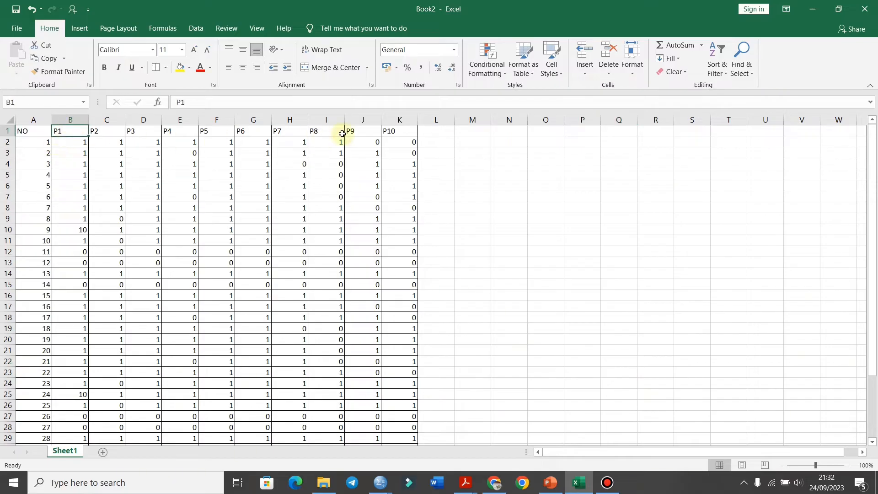
{"action": "left_click", "coordinate": [408, 131]}
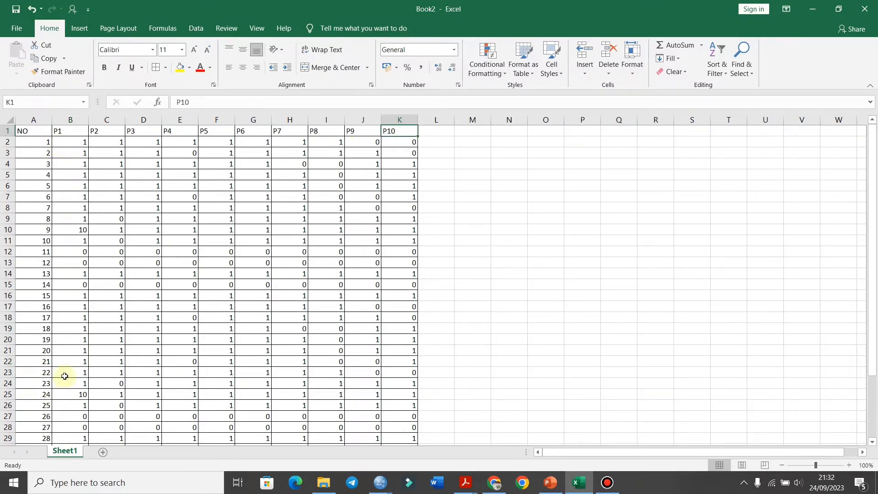
{"action": "scroll", "coordinate": [41, 209], "scroll_direction": "down", "scroll_amount": 3}
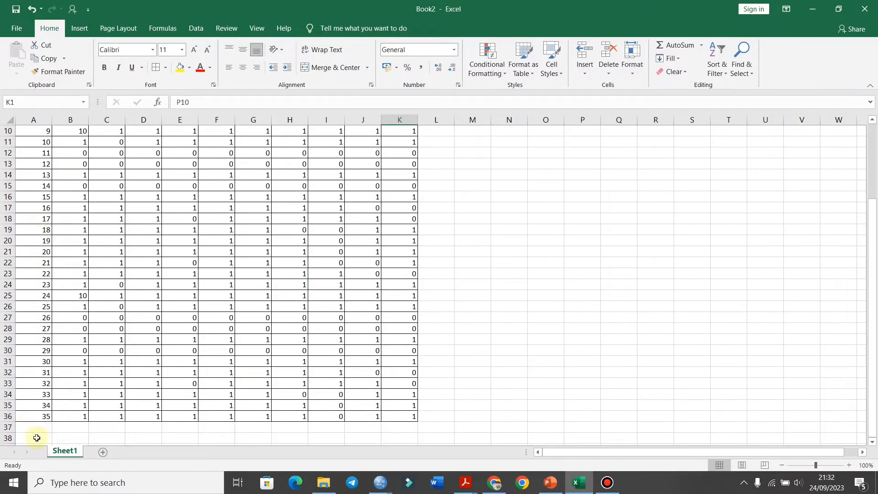
{"action": "left_click", "coordinate": [37, 415]}
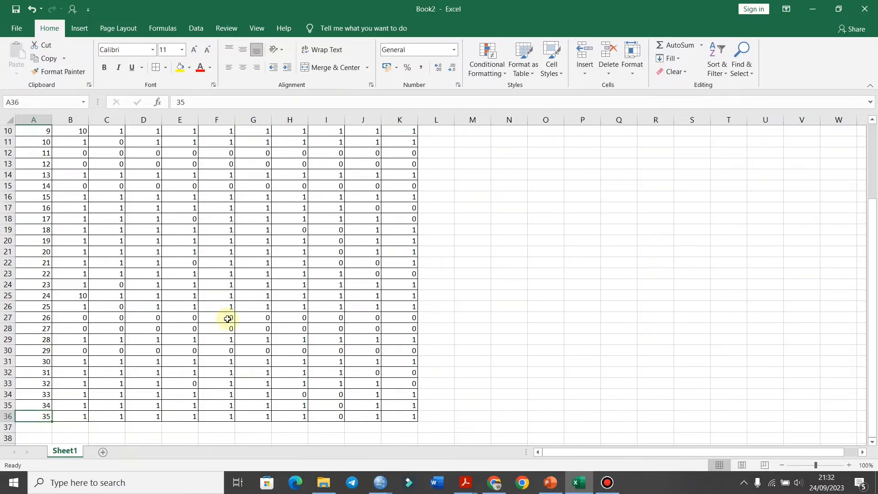
{"action": "scroll", "coordinate": [231, 316], "scroll_direction": "up", "scroll_amount": 3}
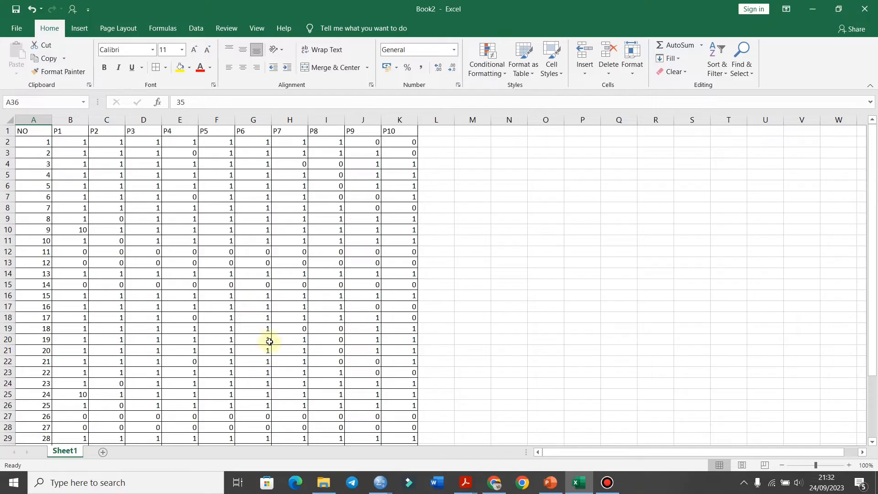
Switch to the PowerPoint presentation and show slide 16 about importing the data into SPSS.
{"action": "left_click", "coordinate": [550, 482]}
{"action": "left_click", "coordinate": [45, 412]}
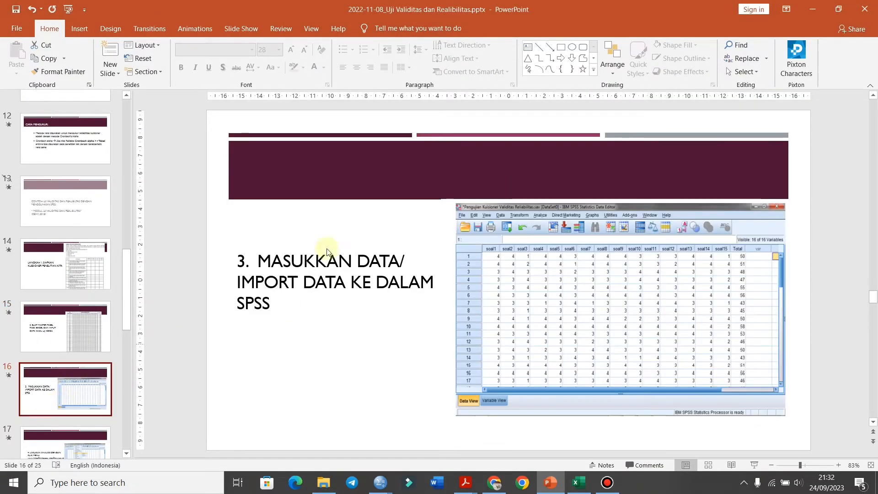
Return to the Excel workbook and enter the header TOTAL in cell L1, next to P10.
{"action": "left_click", "coordinate": [579, 482]}
{"action": "left_click", "coordinate": [434, 130]}
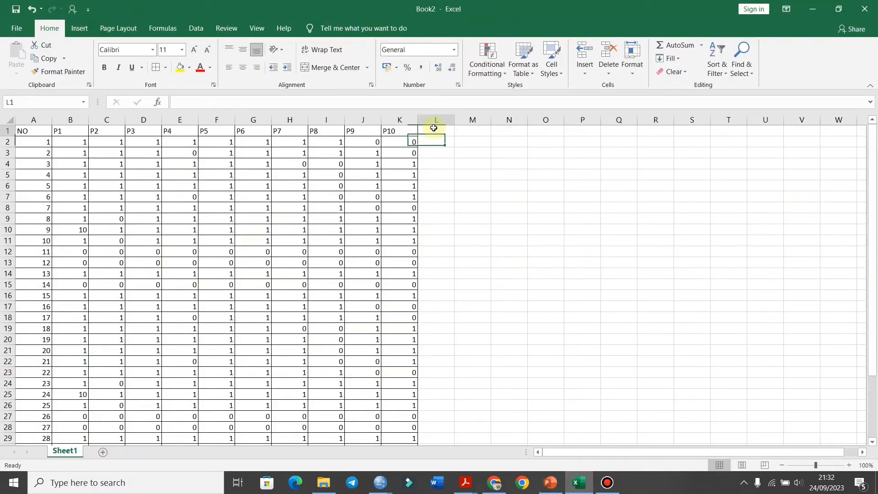
{"action": "type", "text": "total sko"}
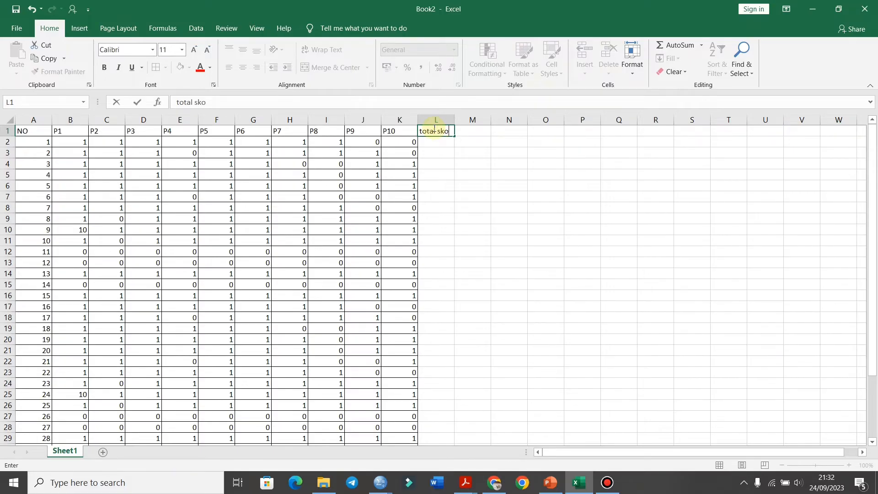
{"action": "key", "text": "BackSpace"}
{"action": "key", "text": "BackSpace"}
{"action": "key", "text": "BackSpace"}
{"action": "key", "text": "BackSpace"}
{"action": "key", "text": "BackSpace"}
{"action": "key", "text": "BackSpace"}
{"action": "key", "text": "BackSpace"}
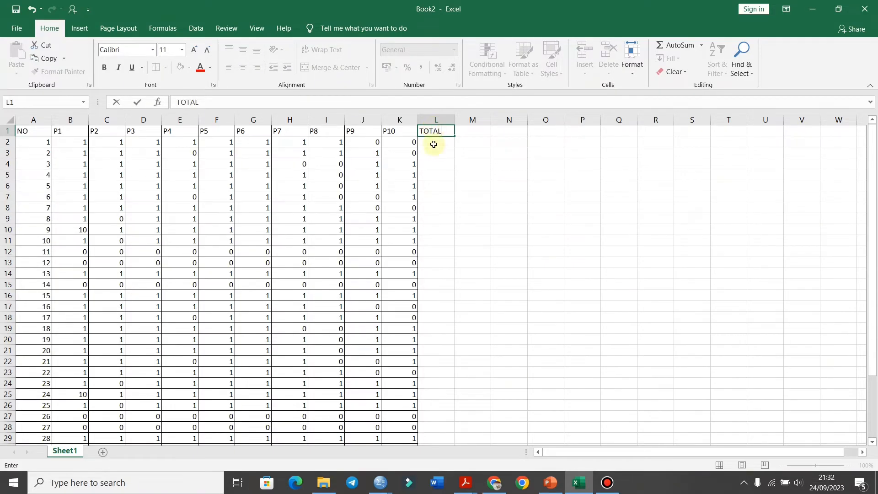
{"action": "key", "text": "Return"}
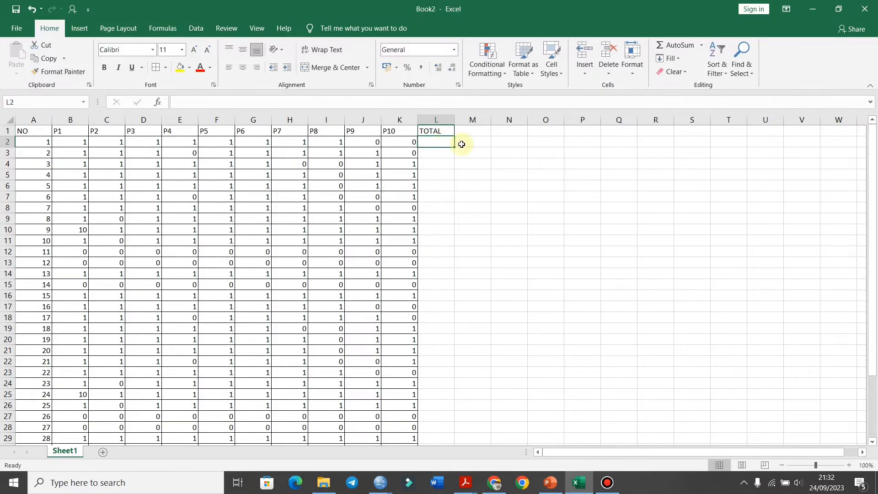
Enter the formula =SUM(B2:K2) in cell L2 to total the first respondent's scores.
{"action": "type", "text": "="}
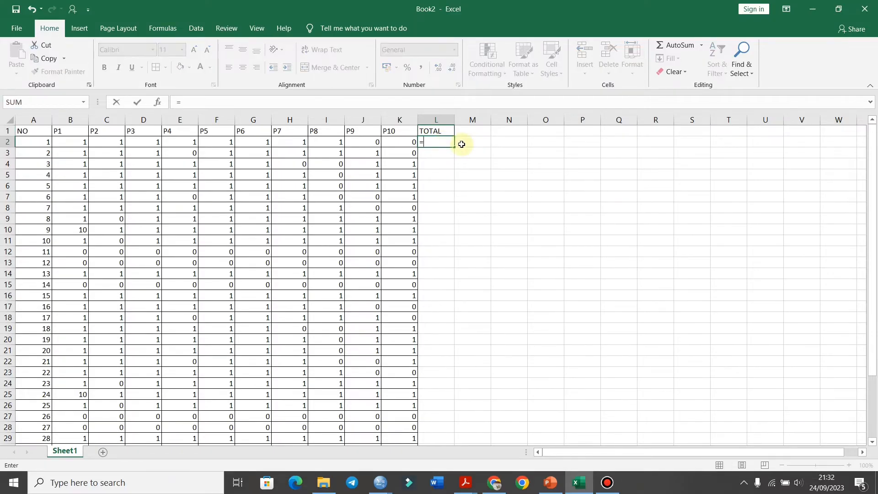
{"action": "type", "text": "SUM("}
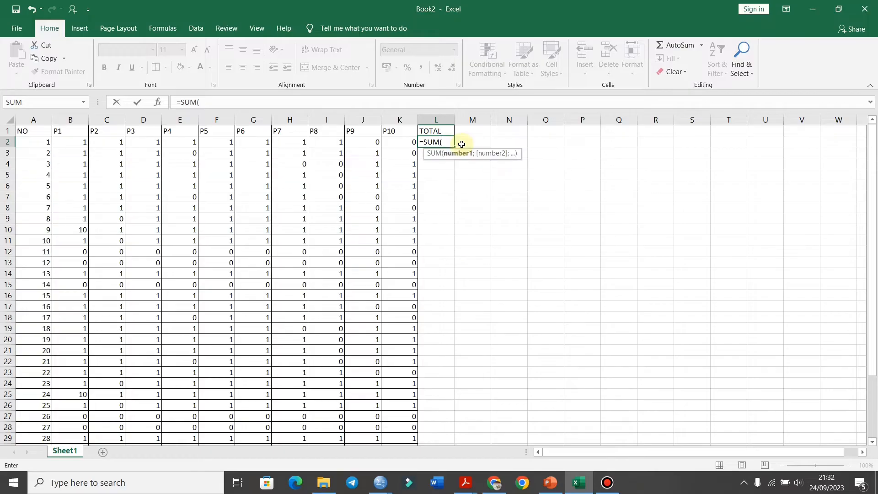
{"action": "left_click_drag", "start_coordinate": [68, 143], "coordinate": [392, 146]}
{"action": "type", "text": ")"}
{"action": "key", "text": "Return"}
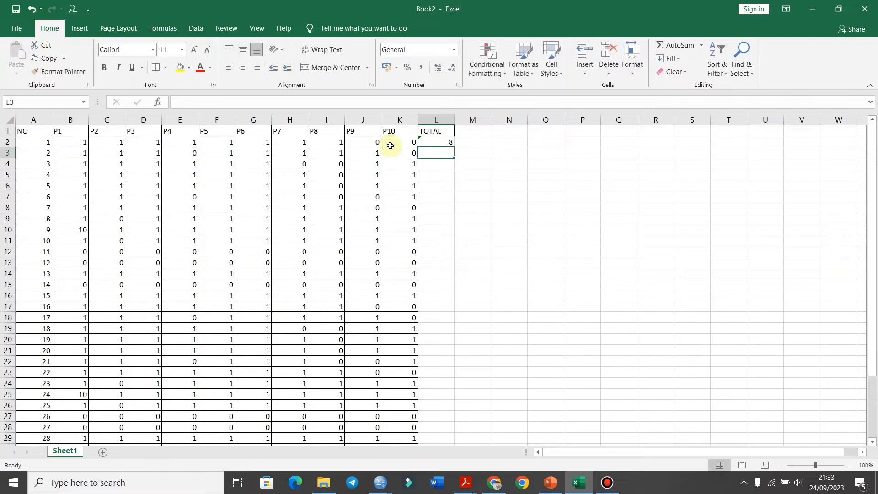
Fill the SUM formula from L2 down to L36 and check the totals for all respondents.
{"action": "left_click", "coordinate": [448, 144]}
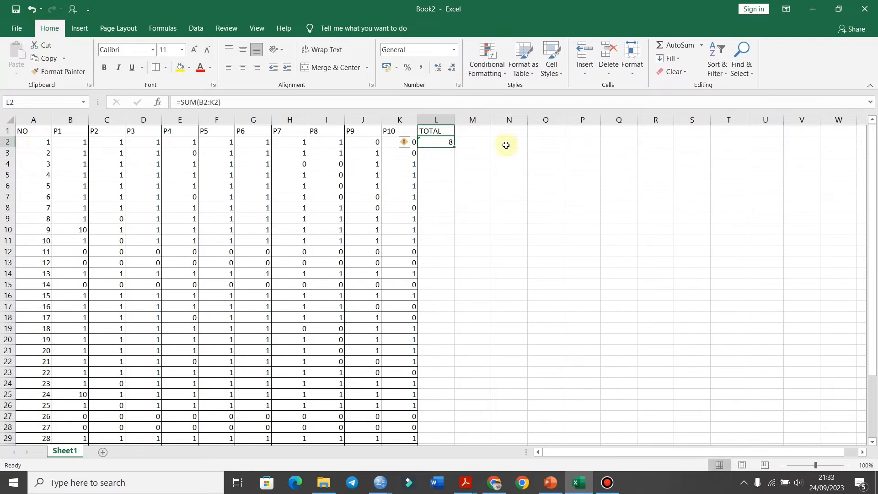
{"action": "double_click", "coordinate": [454, 146]}
{"action": "scroll", "coordinate": [455, 311], "scroll_direction": "down", "scroll_amount": 2}
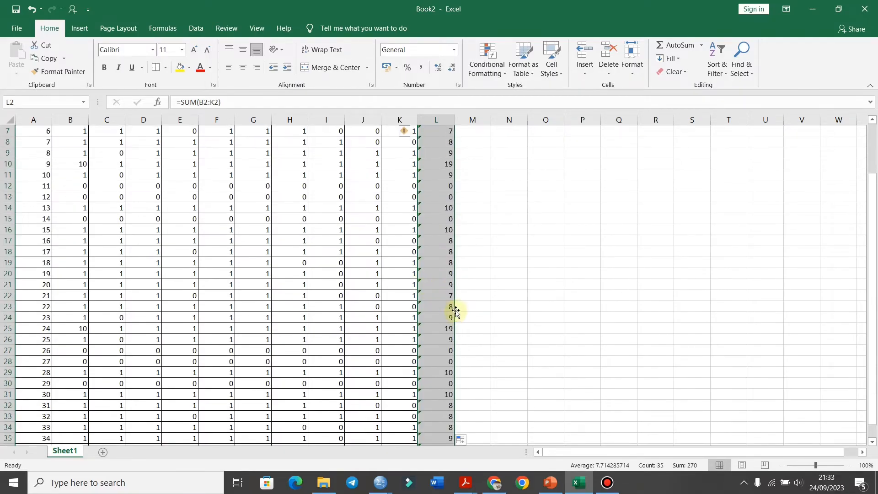
{"action": "scroll", "coordinate": [458, 394], "scroll_direction": "down", "scroll_amount": 5}
{"action": "scroll", "coordinate": [450, 389], "scroll_direction": "up", "scroll_amount": 7}
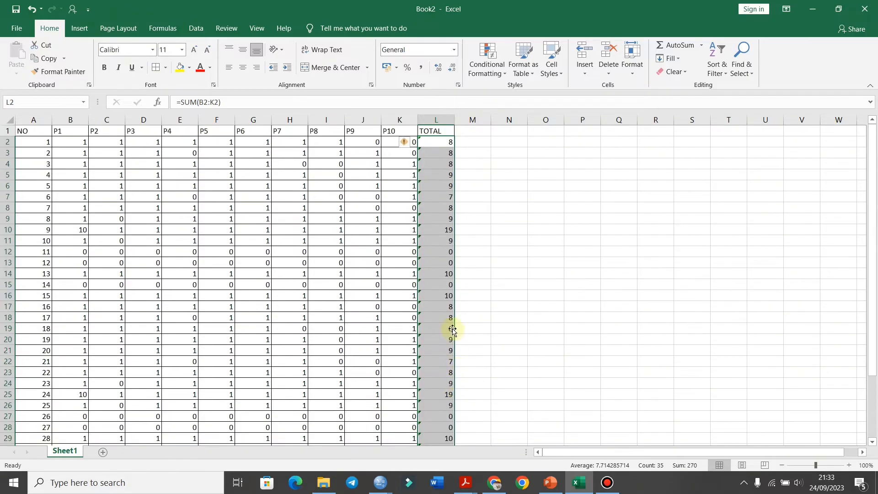
{"action": "scroll", "coordinate": [439, 316], "scroll_direction": "down", "scroll_amount": 4}
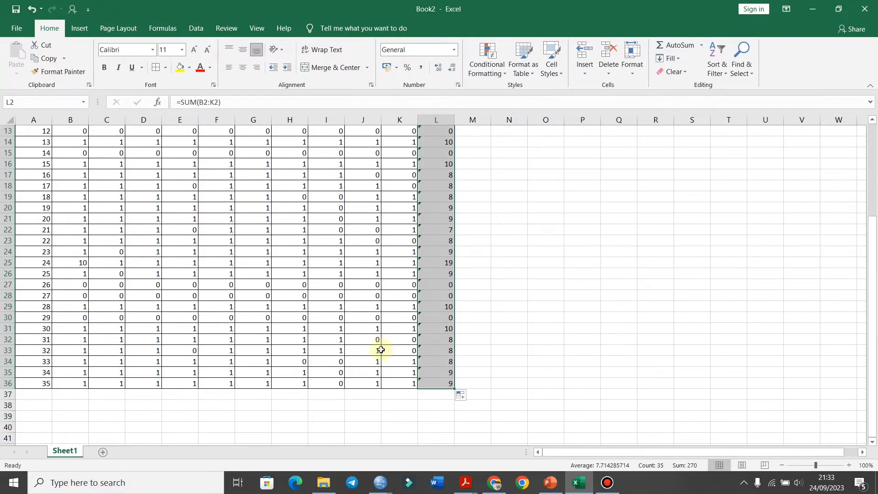
{"action": "scroll", "coordinate": [450, 256], "scroll_direction": "up", "scroll_amount": 4}
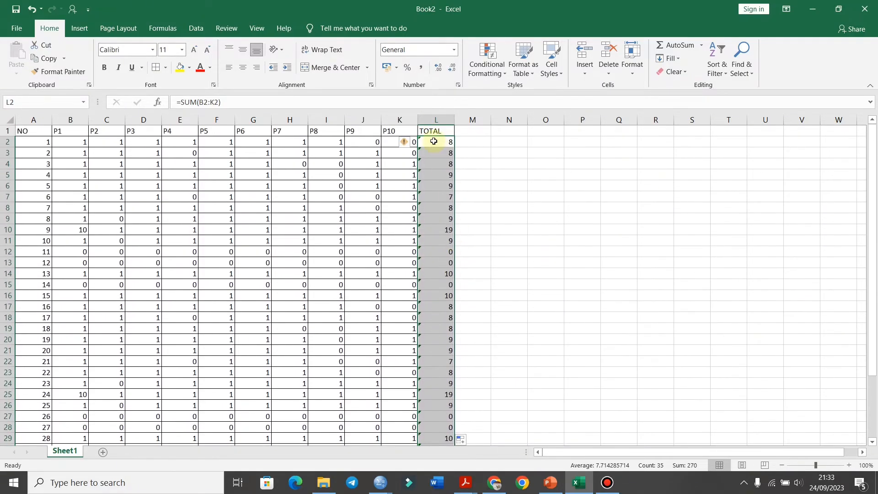
Inspect the scores and totals, look at the SPSS import slide in PowerPoint, and return to the Excel workbook.
{"action": "left_click", "coordinate": [449, 142]}
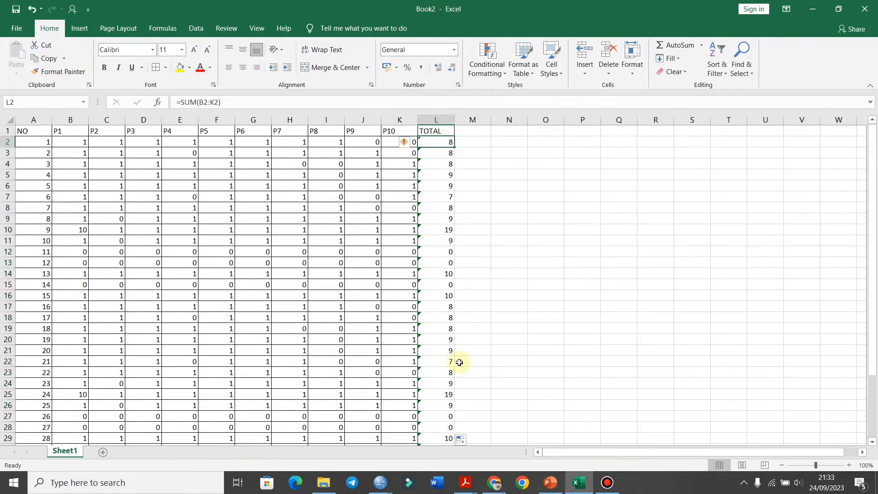
{"action": "left_click", "coordinate": [326, 177]}
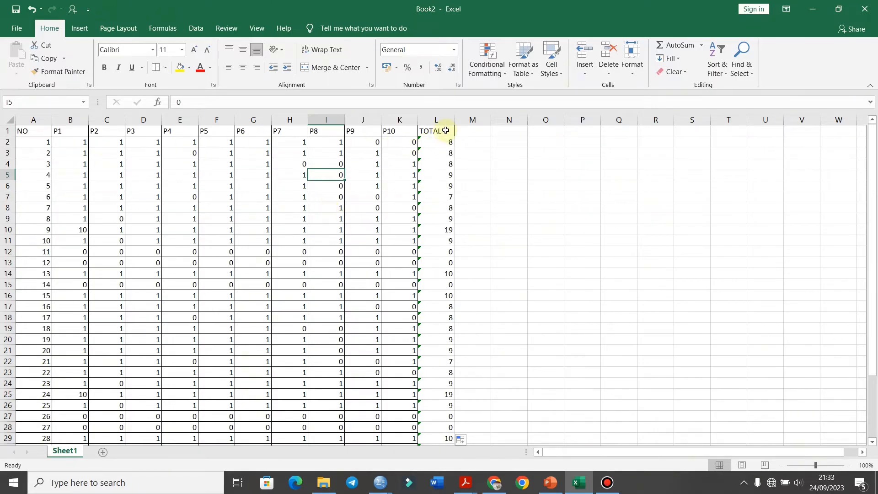
{"action": "left_click", "coordinate": [542, 480]}
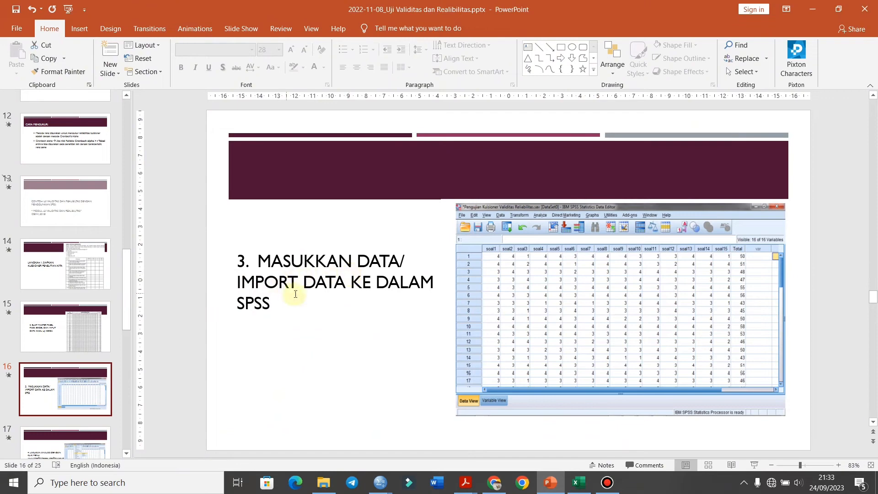
{"action": "left_click", "coordinate": [575, 480]}
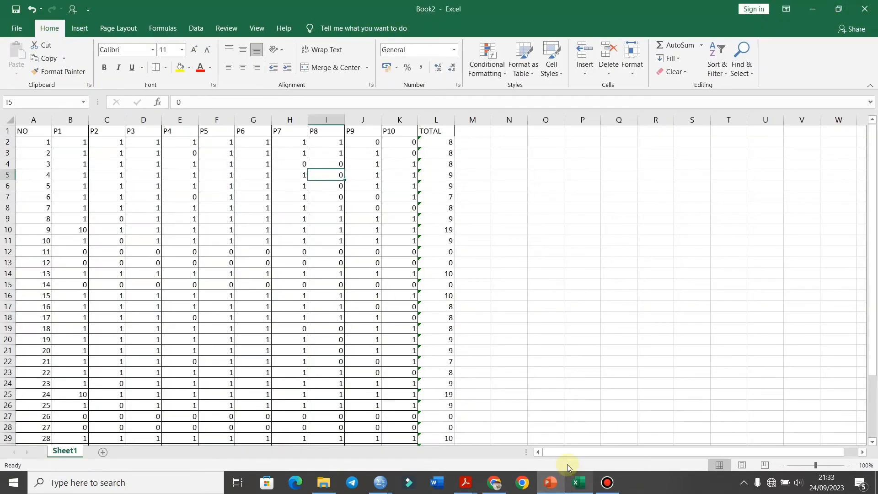
Copy the P1 to P10 scores together with the totals, range B2:L36, without headers or respondent numbers.
{"action": "left_click_drag", "start_coordinate": [69, 142], "coordinate": [424, 393]}
{"action": "scroll", "coordinate": [474, 333], "scroll_direction": "up", "scroll_amount": 4}
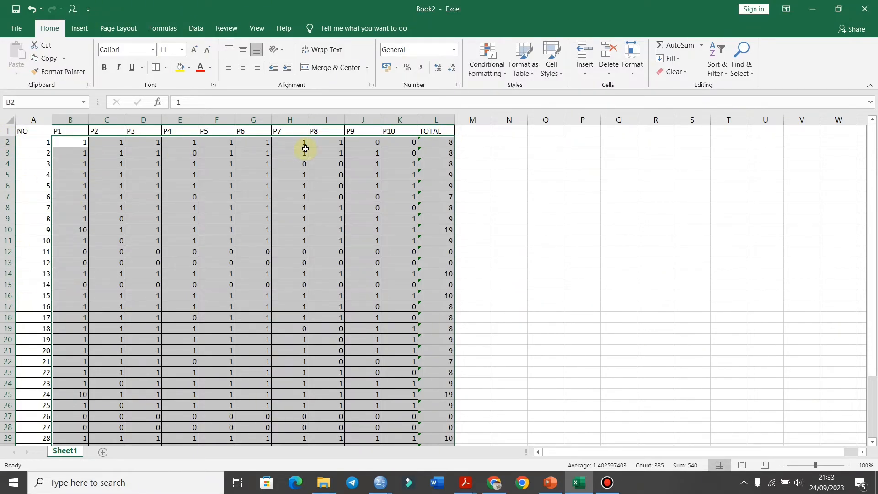
{"action": "key", "text": "ctrl+c"}
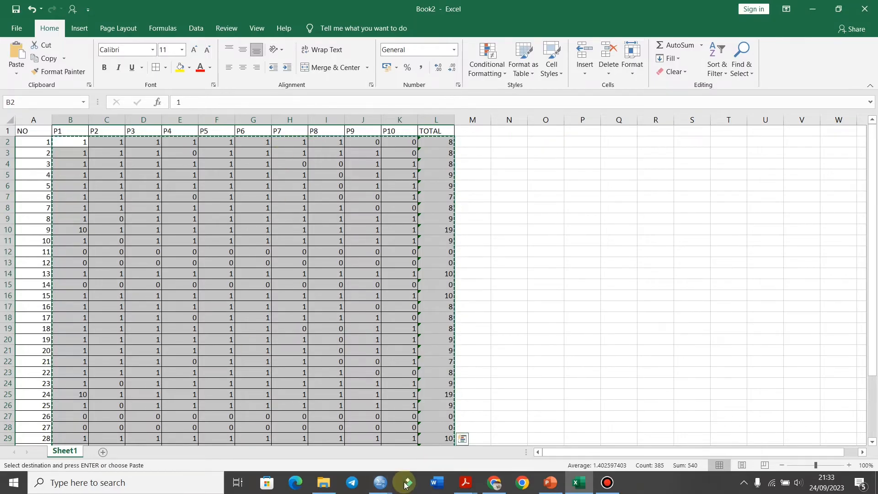
Switch to the empty SPSS data editor window and paste the copied scores starting at the first cell of row 1.
{"action": "mouse_move", "coordinate": [386, 485]}
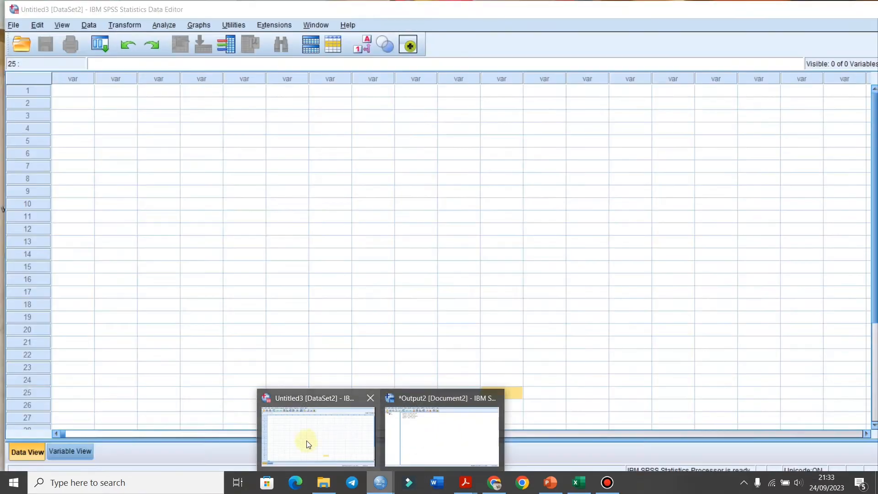
{"action": "left_click", "coordinate": [305, 439]}
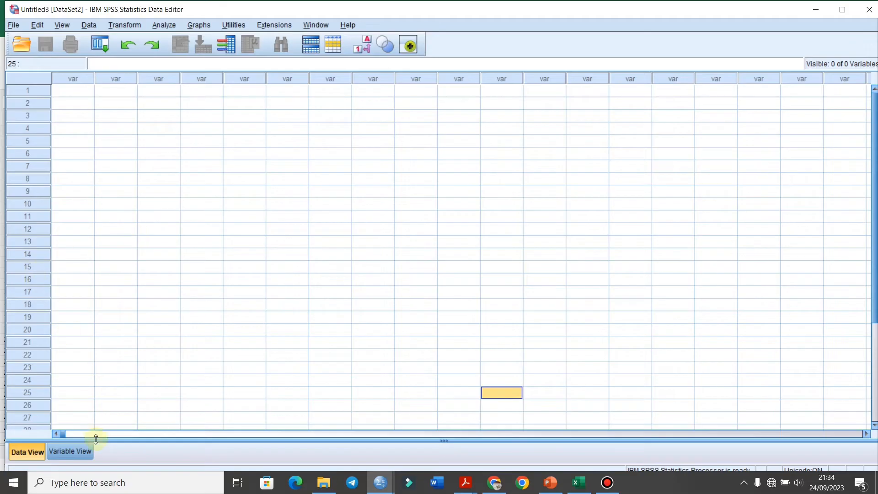
{"action": "left_click", "coordinate": [81, 94]}
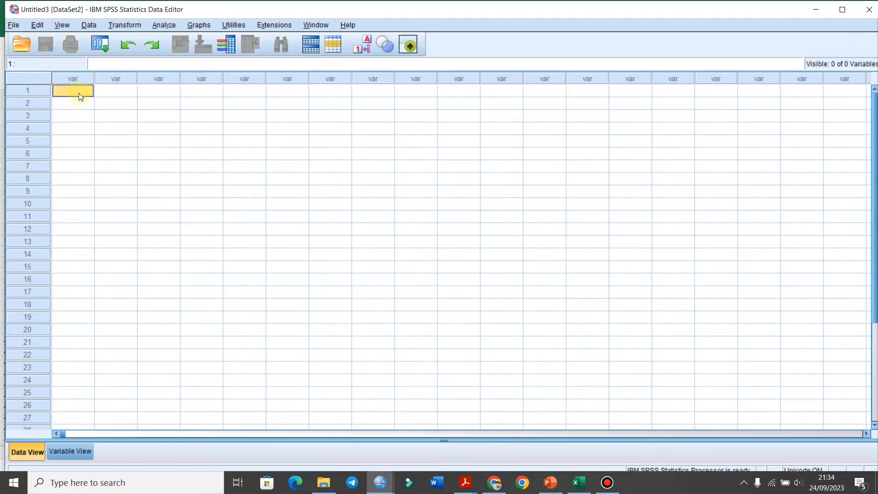
{"action": "key", "text": "ctrl+v"}
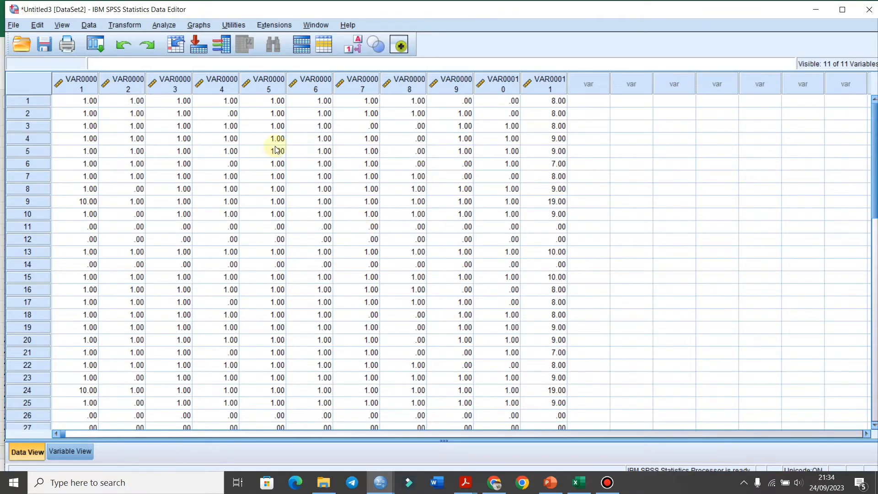
Set the decimals of all eleven variables, VAR00001 to VAR00011, to 0 in Variable View and return to Data View.
{"action": "left_click", "coordinate": [89, 451]}
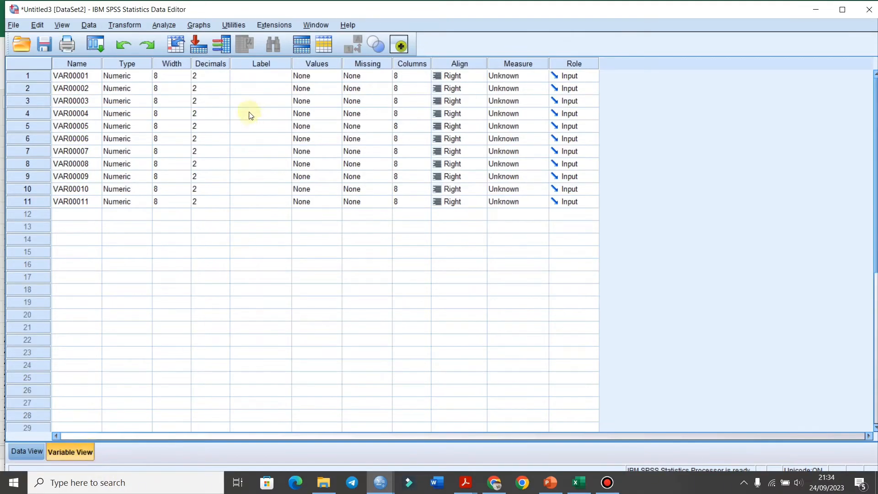
{"action": "left_click", "coordinate": [227, 81]}
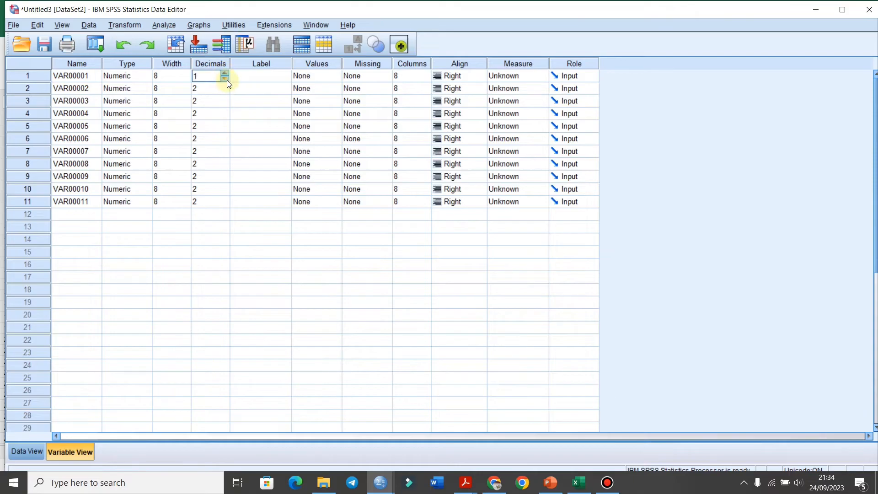
{"action": "left_click", "coordinate": [227, 81]}
{"action": "double_click", "coordinate": [223, 90]}
{"action": "left_click", "coordinate": [226, 103]}
{"action": "double_click", "coordinate": [225, 103]}
{"action": "left_click", "coordinate": [226, 120]}
{"action": "left_click", "coordinate": [226, 115]}
{"action": "left_click", "coordinate": [226, 116]}
{"action": "left_click", "coordinate": [224, 131]}
{"action": "left_click", "coordinate": [225, 131]}
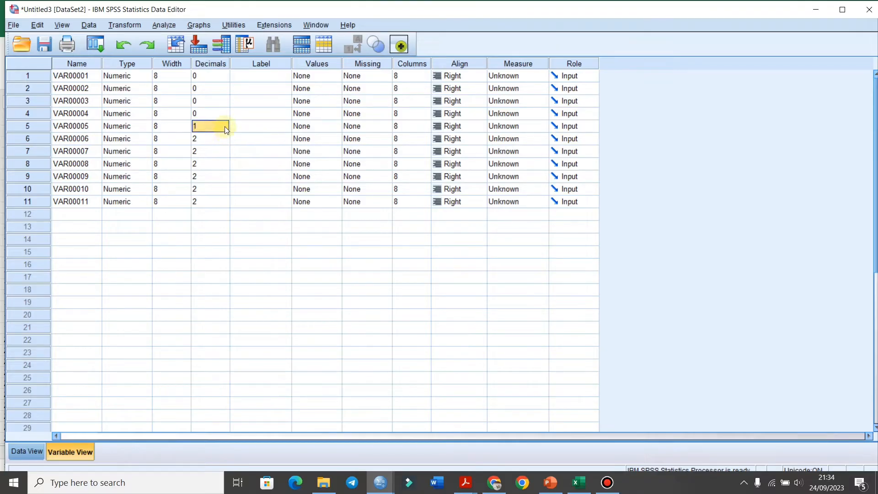
{"action": "left_click", "coordinate": [224, 129]}
{"action": "left_click", "coordinate": [226, 140]}
{"action": "left_click", "coordinate": [226, 141]}
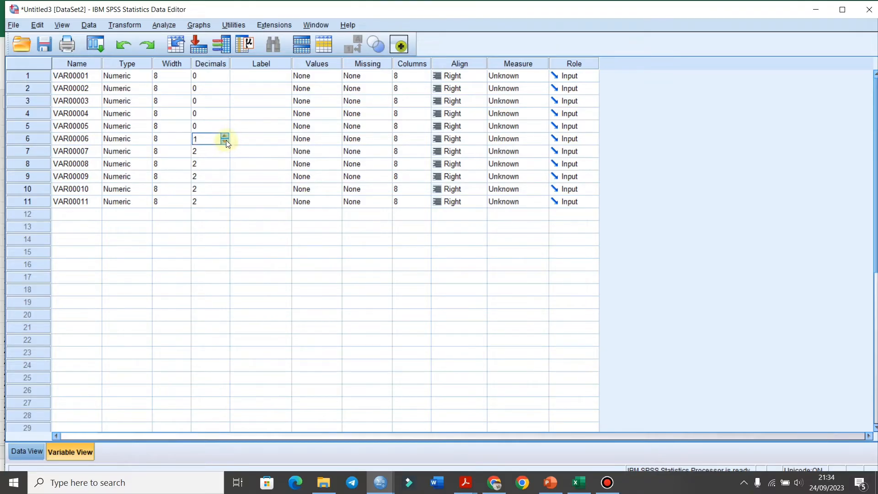
{"action": "left_click", "coordinate": [226, 141]}
{"action": "left_click", "coordinate": [224, 155]}
{"action": "left_click", "coordinate": [223, 155]}
{"action": "left_click", "coordinate": [224, 155]}
{"action": "left_click", "coordinate": [224, 166]}
{"action": "left_click", "coordinate": [225, 166]}
{"action": "left_click", "coordinate": [224, 166]}
{"action": "left_click", "coordinate": [224, 178]}
{"action": "left_click", "coordinate": [224, 178]}
{"action": "left_click", "coordinate": [224, 179]}
{"action": "left_click", "coordinate": [224, 191]}
{"action": "left_click", "coordinate": [224, 191]}
{"action": "left_click", "coordinate": [224, 191]}
{"action": "left_click", "coordinate": [224, 204]}
{"action": "left_click", "coordinate": [225, 204]}
{"action": "left_click", "coordinate": [224, 203]}
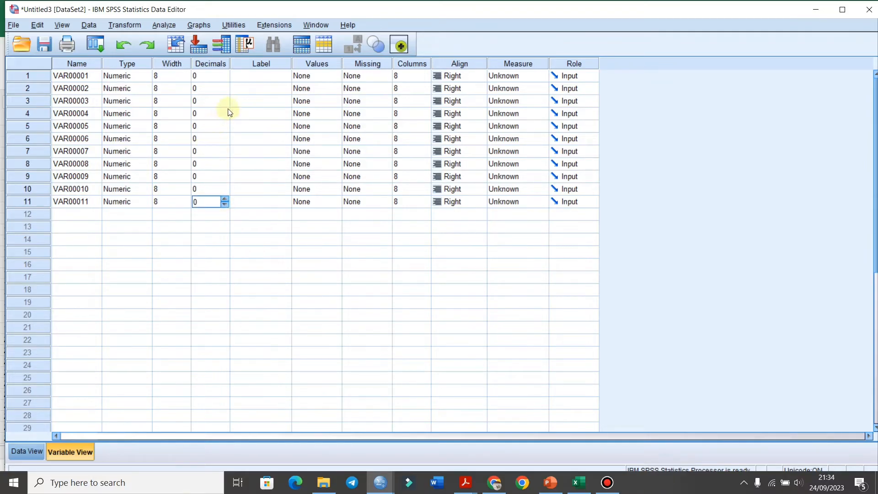
{"action": "left_click", "coordinate": [30, 451]}
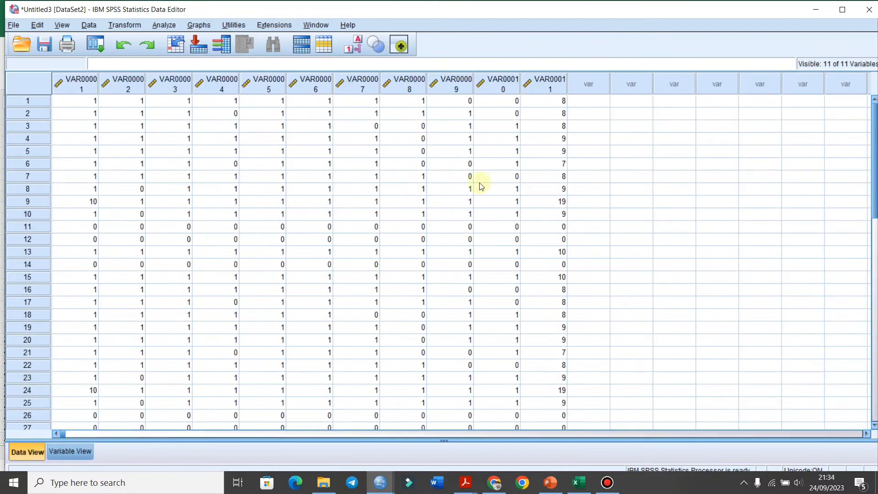
In Variable View, replace VAR000 with P in all the variable names using Find and Replace on the Name column.
{"action": "left_click", "coordinate": [88, 453]}
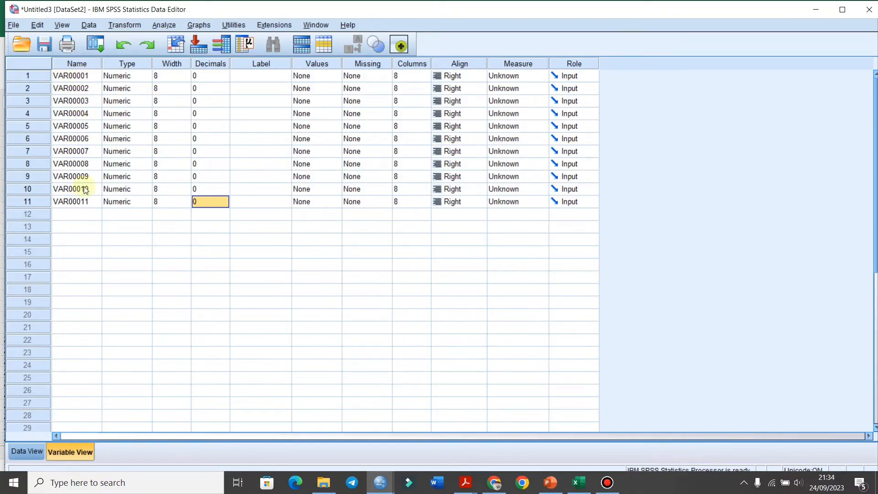
{"action": "left_click", "coordinate": [83, 66]}
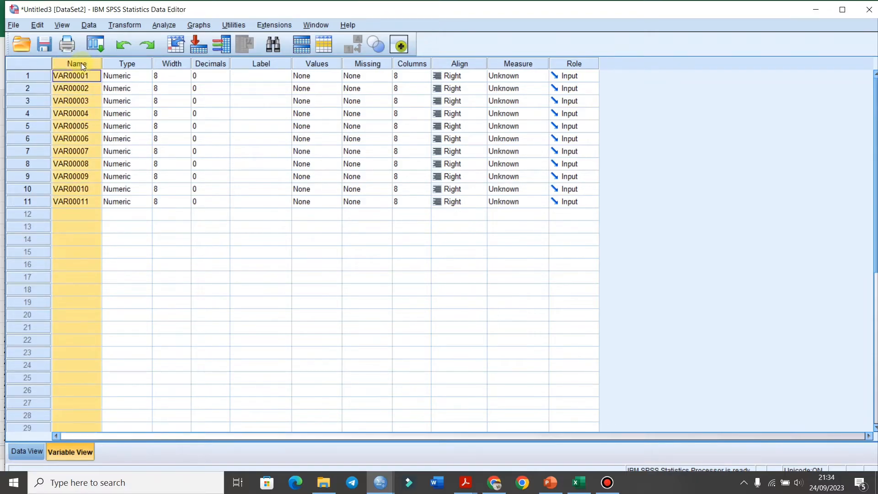
{"action": "key", "text": "ctrl+f"}
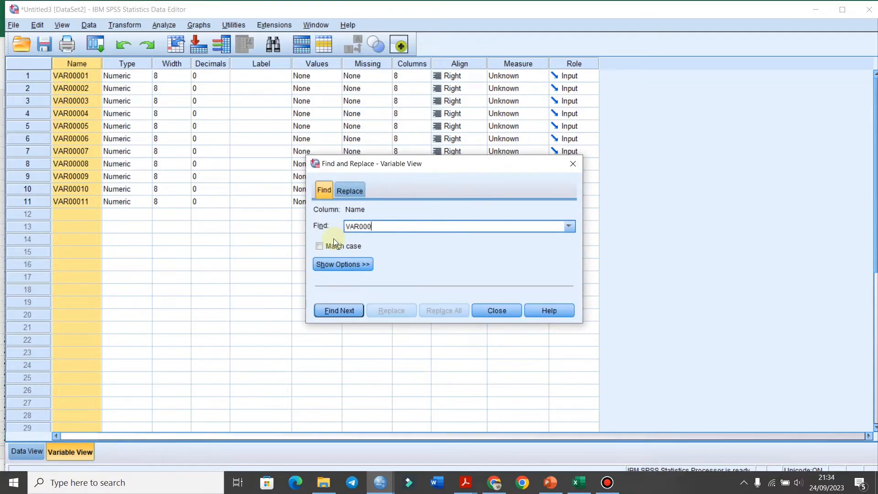
{"action": "left_click", "coordinate": [353, 193]}
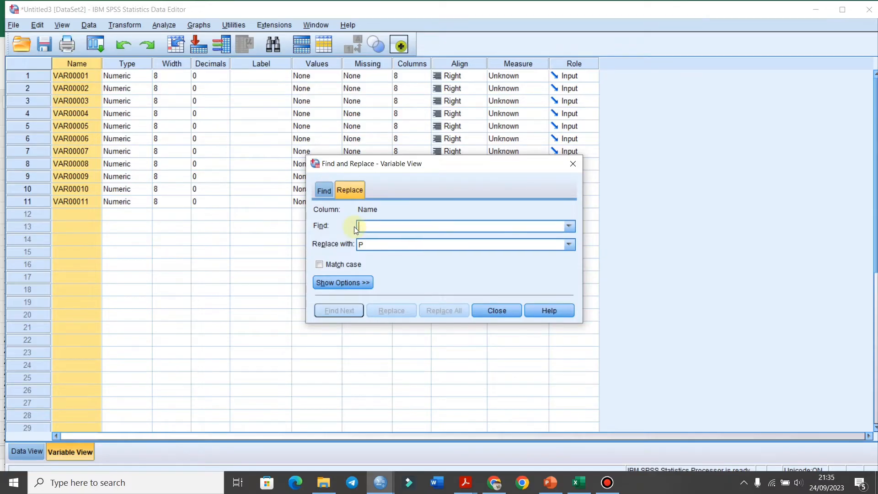
{"action": "type", "text": "VAR000"}
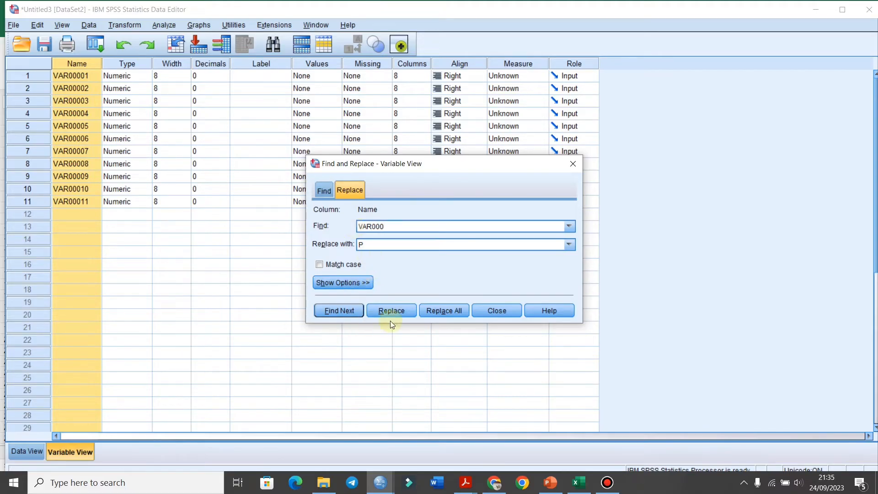
{"action": "left_click", "coordinate": [441, 310]}
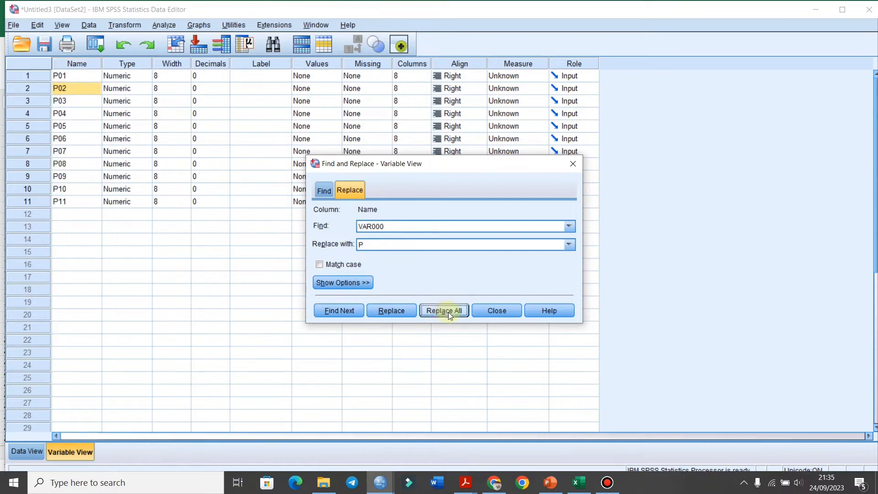
{"action": "left_click", "coordinate": [572, 166]}
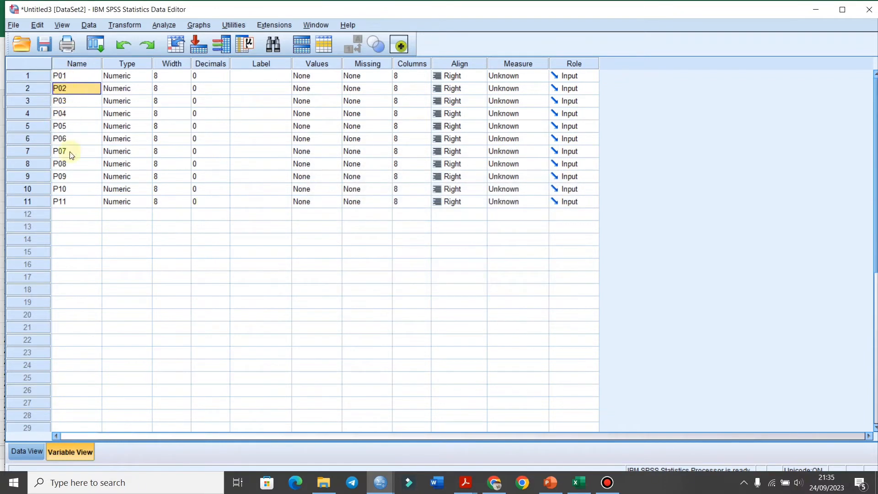
Rename the eleventh variable as TOTAL_SKOR and return to Data View to check the column names.
{"action": "left_click", "coordinate": [73, 202]}
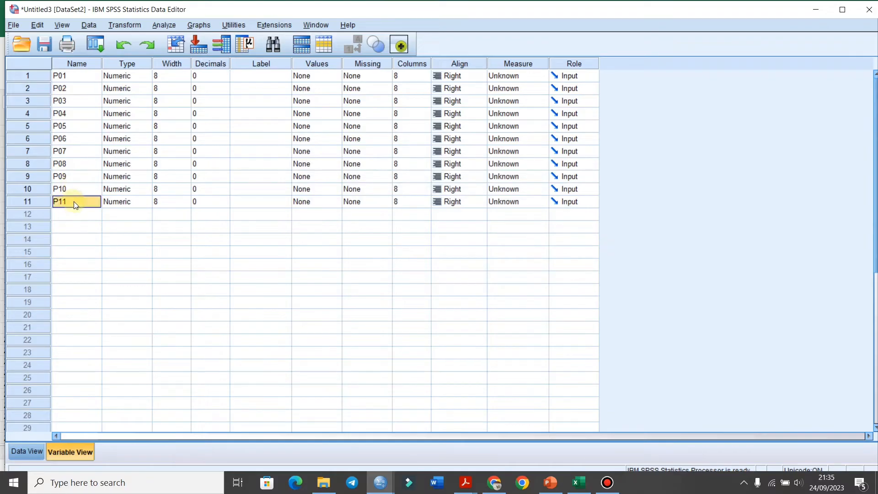
{"action": "left_click", "coordinate": [73, 201]}
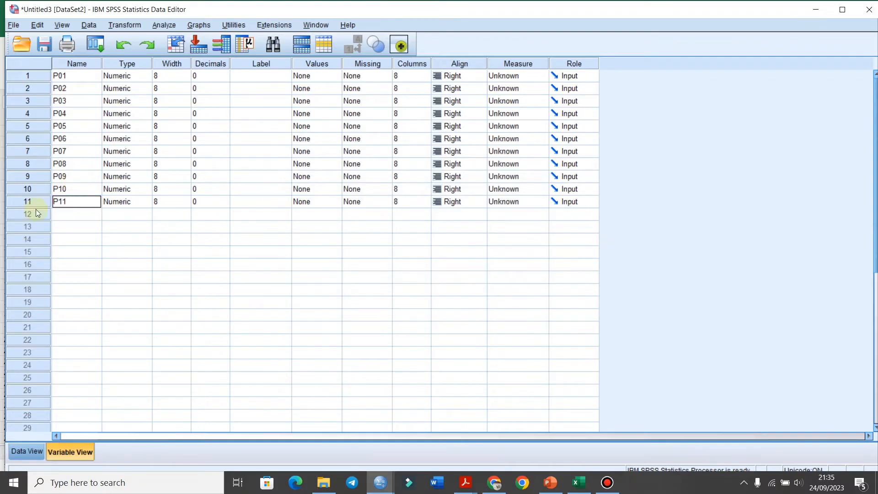
{"action": "type", "text": "TOTAL_SKOR"}
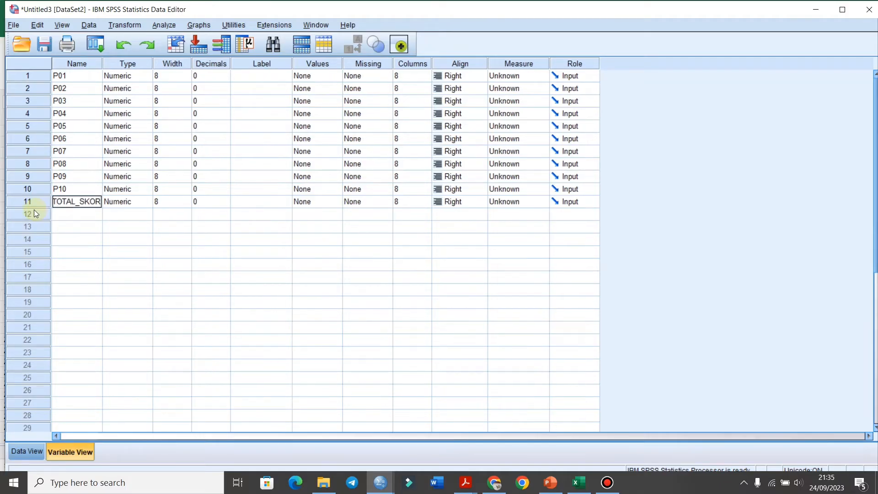
{"action": "left_click", "coordinate": [165, 214]}
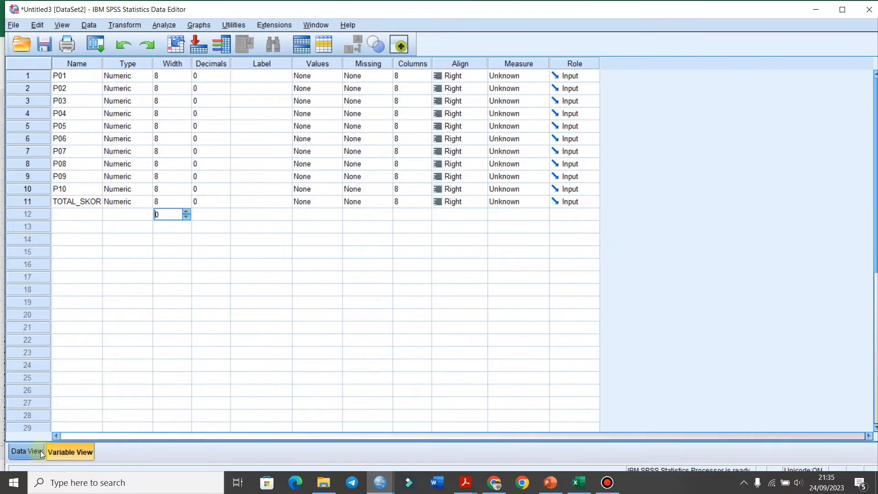
{"action": "left_click", "coordinate": [27, 451]}
{"action": "left_click", "coordinate": [559, 154]}
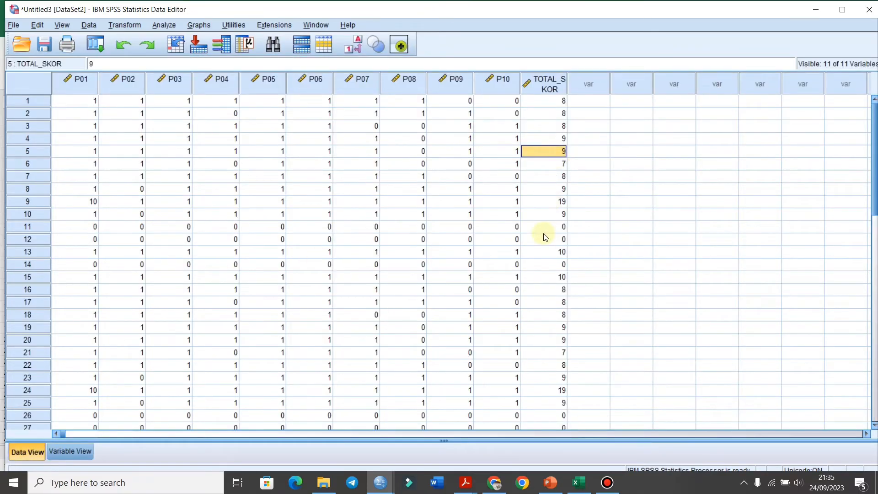
Switch to PowerPoint, view slide 17 on the bivariate correlation analysis, and return to the SPSS data editor.
{"action": "left_click", "coordinate": [554, 484]}
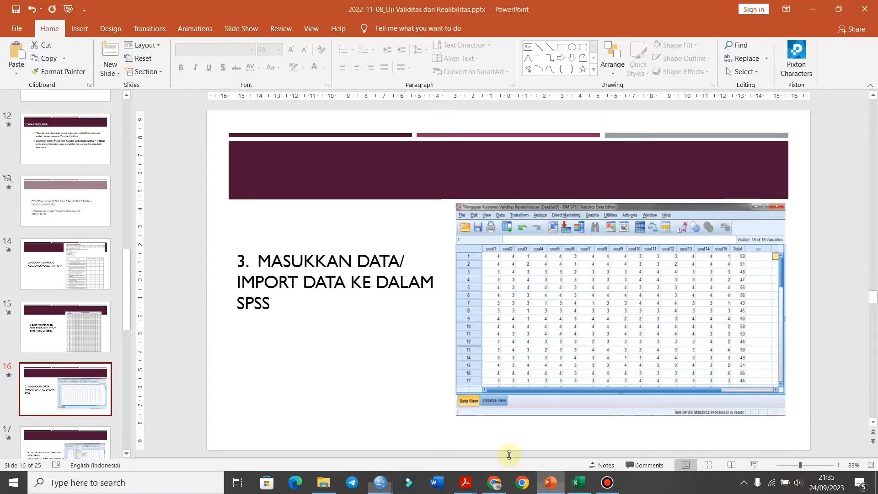
{"action": "scroll", "coordinate": [61, 389], "scroll_direction": "down", "scroll_amount": 1}
{"action": "left_click", "coordinate": [73, 390]}
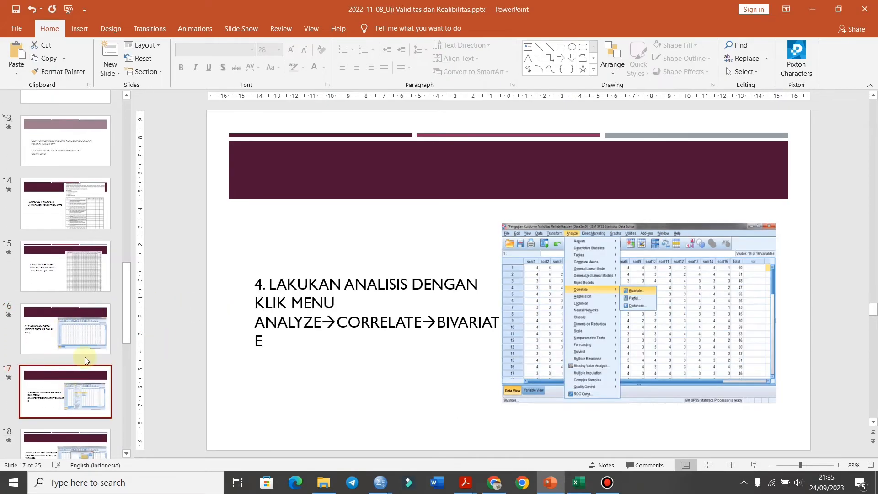
{"action": "scroll", "coordinate": [84, 340], "scroll_direction": "down", "scroll_amount": 3}
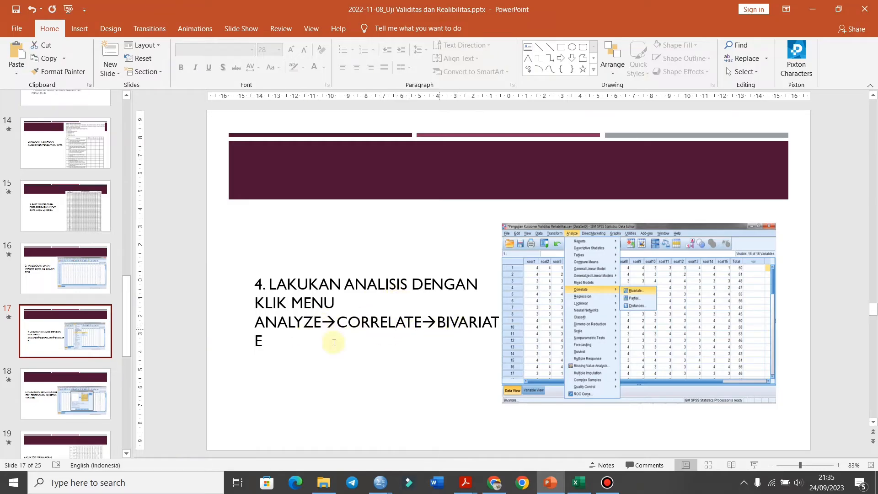
{"action": "left_click", "coordinate": [493, 483]}
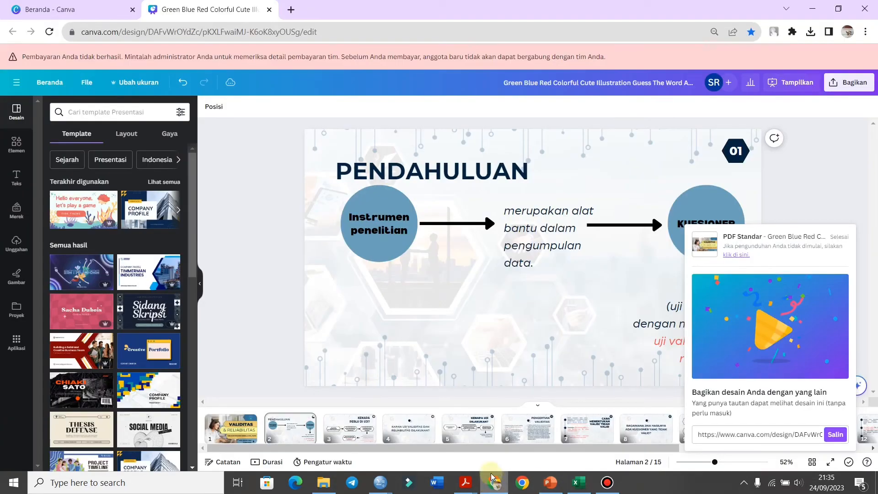
{"action": "mouse_move", "coordinate": [381, 482]}
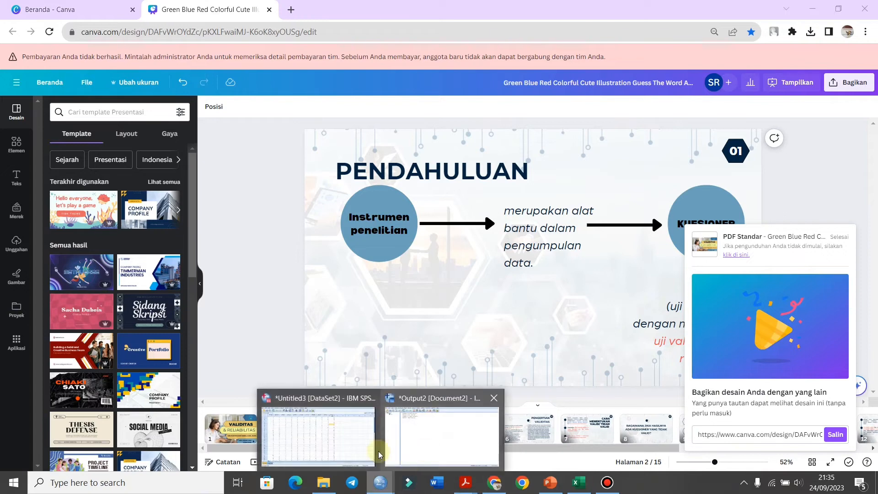
{"action": "left_click", "coordinate": [347, 430]}
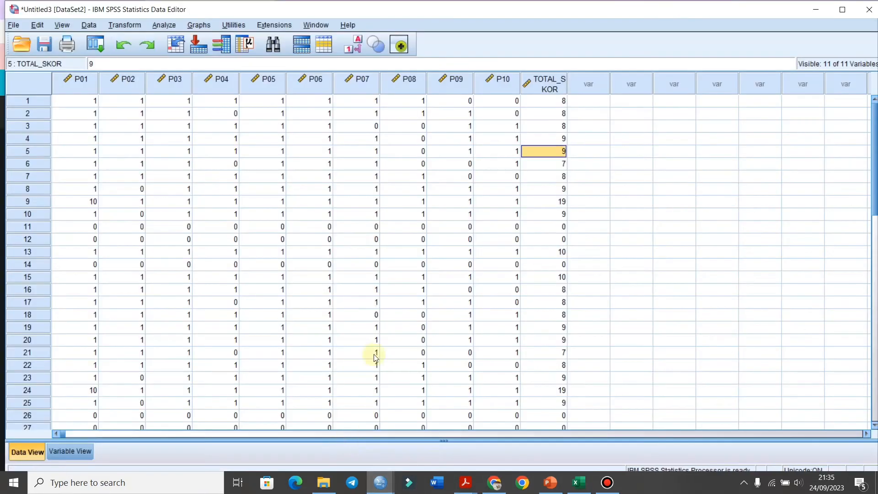
Run a two-tailed Pearson bivariate correlation on all eleven variables, P01 to P10 and TOTAL_SKOR.
{"action": "left_click", "coordinate": [162, 27]}
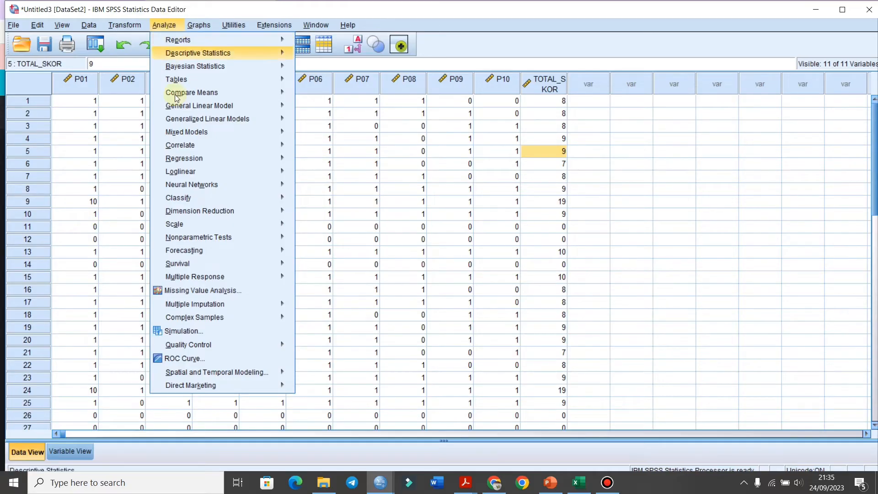
{"action": "mouse_move", "coordinate": [179, 145]}
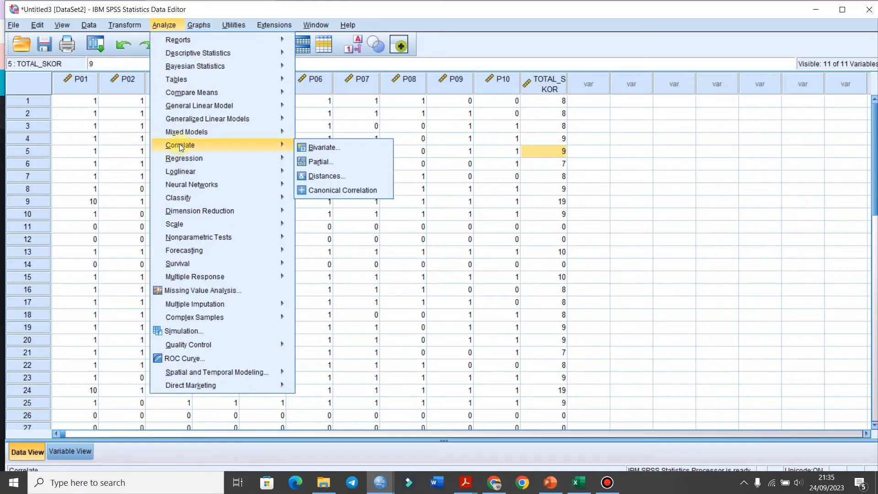
{"action": "left_click", "coordinate": [330, 146]}
{"action": "left_click", "coordinate": [361, 187]}
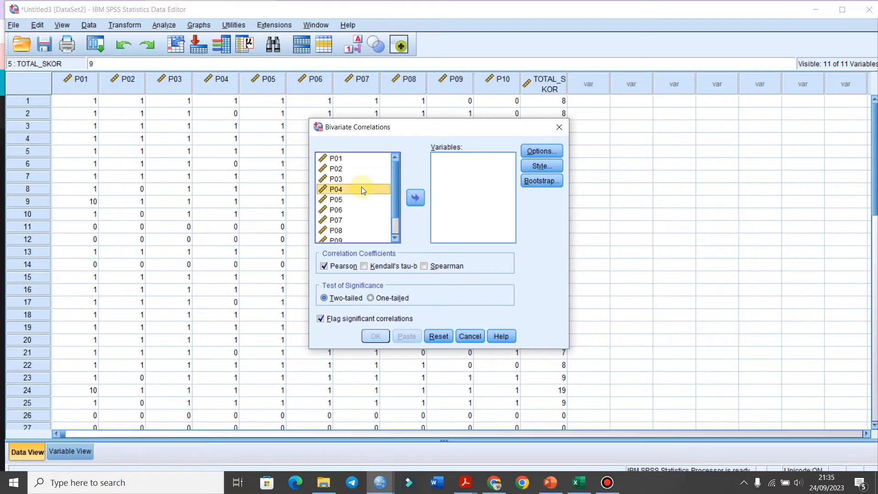
{"action": "key", "text": "ctrl+a"}
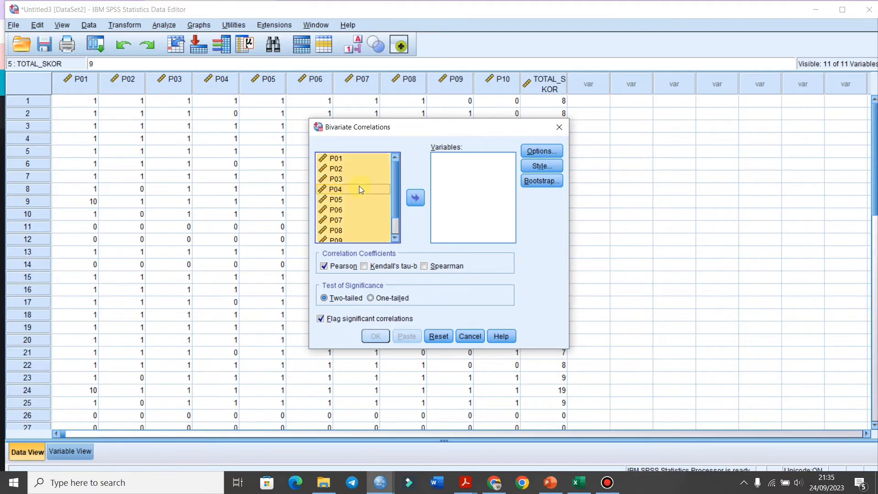
{"action": "left_click", "coordinate": [418, 197]}
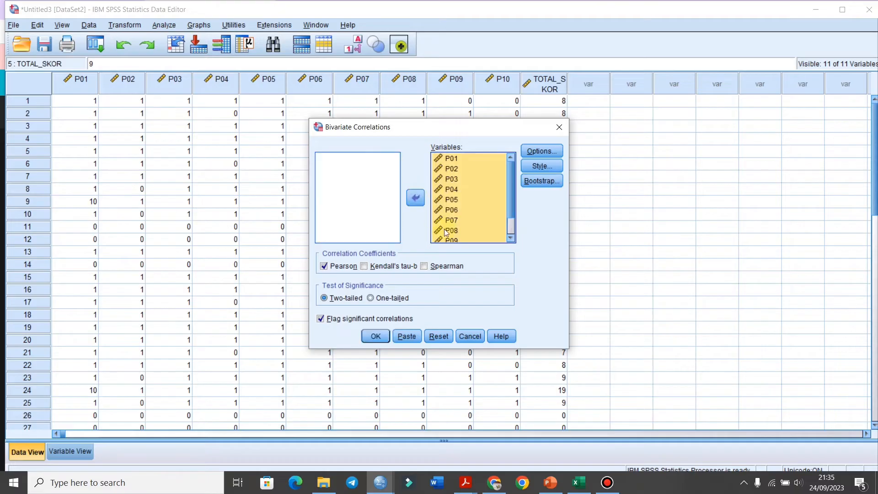
{"action": "scroll", "coordinate": [512, 205], "scroll_direction": "down", "scroll_amount": 1}
{"action": "scroll", "coordinate": [512, 208], "scroll_direction": "down", "scroll_amount": 2}
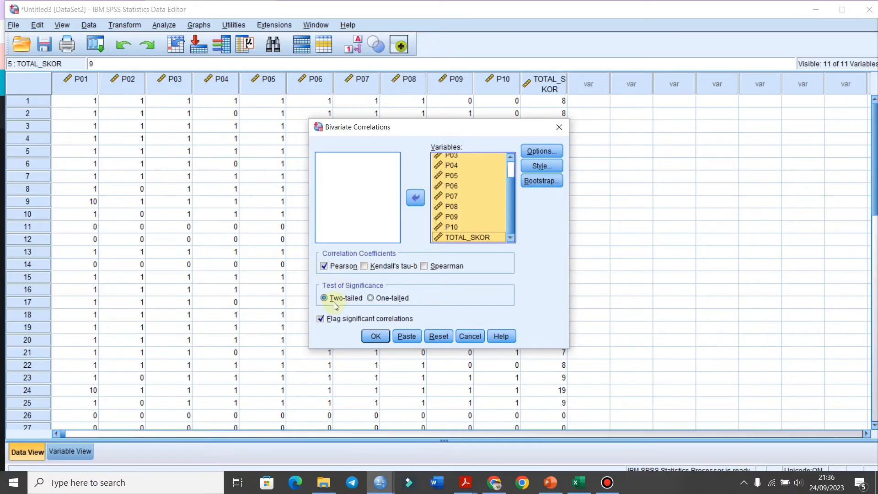
{"action": "left_click", "coordinate": [376, 336]}
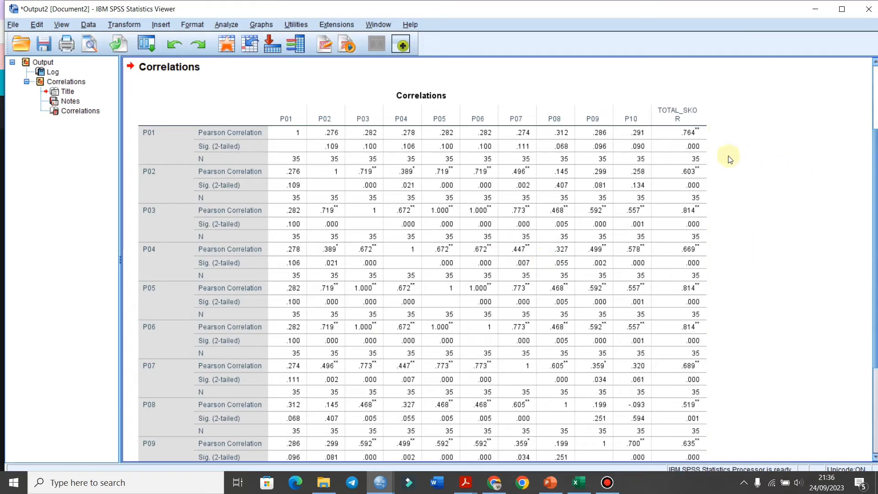
Examine the Correlations table, comparing each item's Pearson correlation and significance in the TOTAL_SKOR column and row, along with the significance footnotes.
{"action": "scroll", "coordinate": [507, 233], "scroll_direction": "up", "scroll_amount": 2}
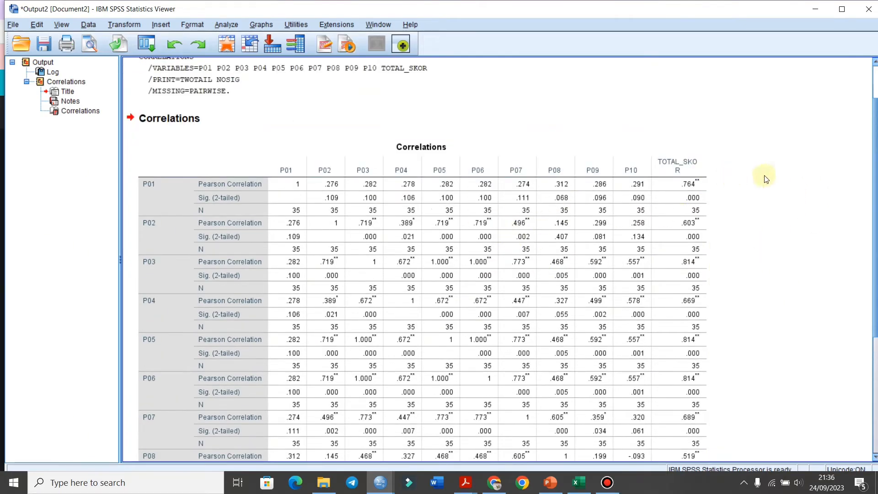
{"action": "left_click_drag", "start_coordinate": [873, 215], "coordinate": [873, 249]}
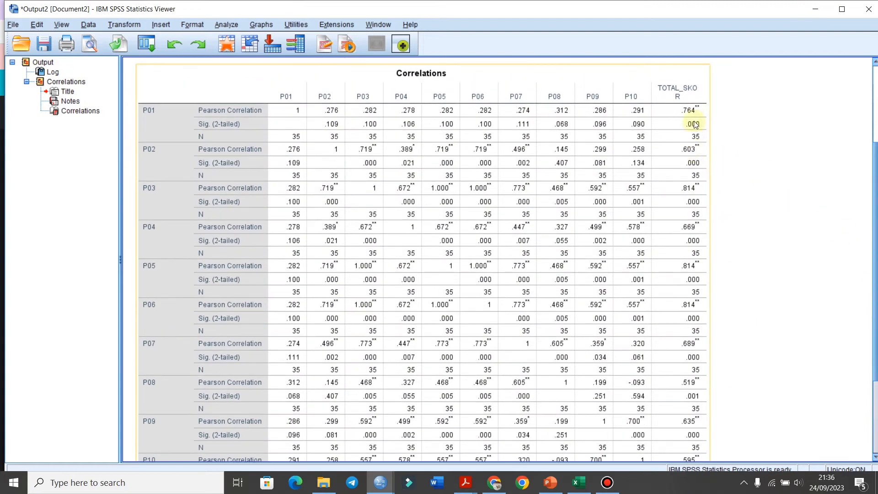
{"action": "scroll", "coordinate": [634, 314], "scroll_direction": "down", "scroll_amount": 2}
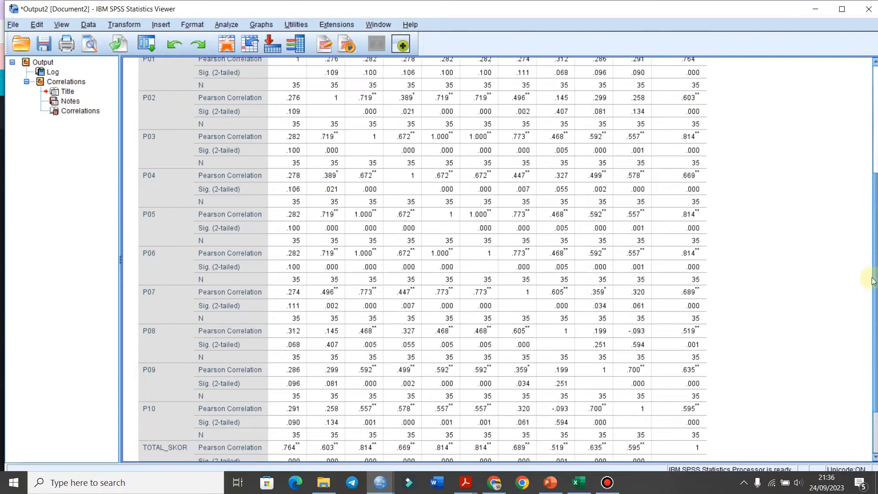
{"action": "left_click_drag", "start_coordinate": [873, 299], "coordinate": [873, 238]}
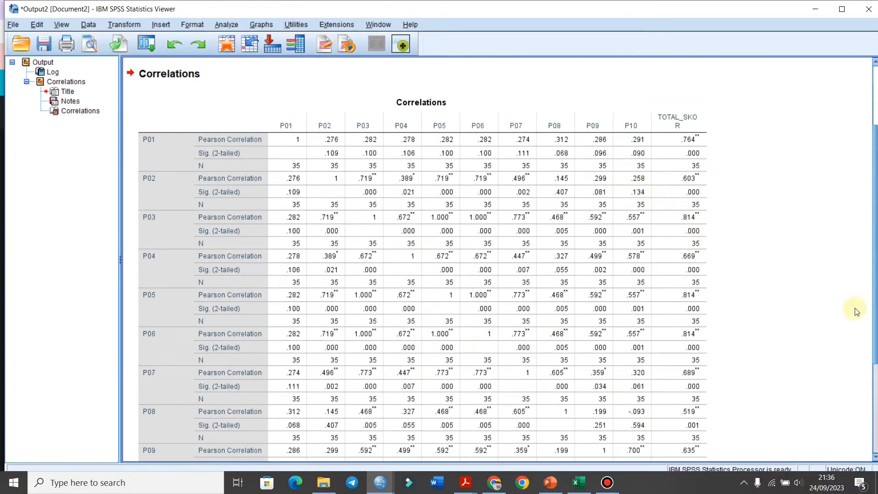
{"action": "left_click_drag", "start_coordinate": [874, 320], "coordinate": [874, 402]}
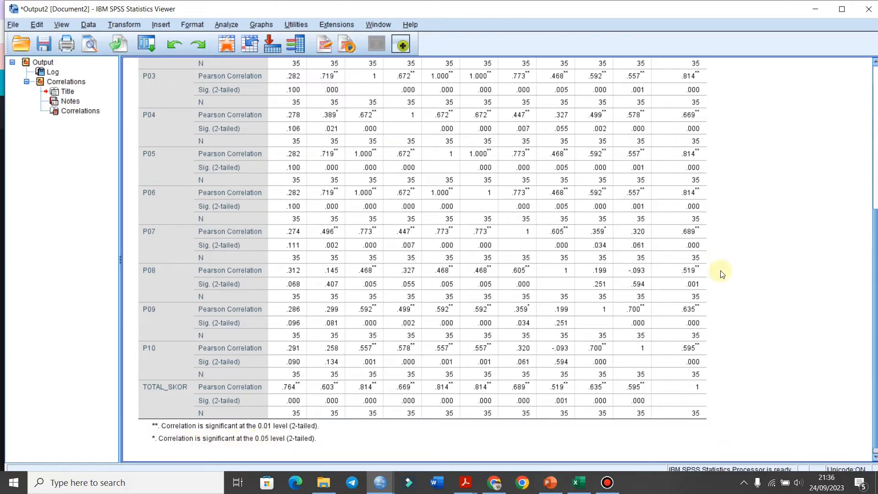
{"action": "scroll", "coordinate": [874, 266], "scroll_direction": "up", "scroll_amount": 3}
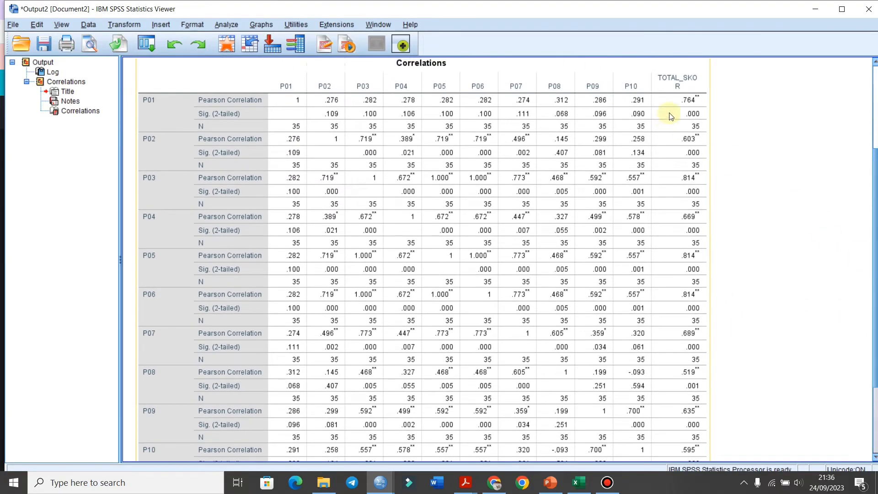
{"action": "scroll", "coordinate": [730, 275], "scroll_direction": "down", "scroll_amount": 3}
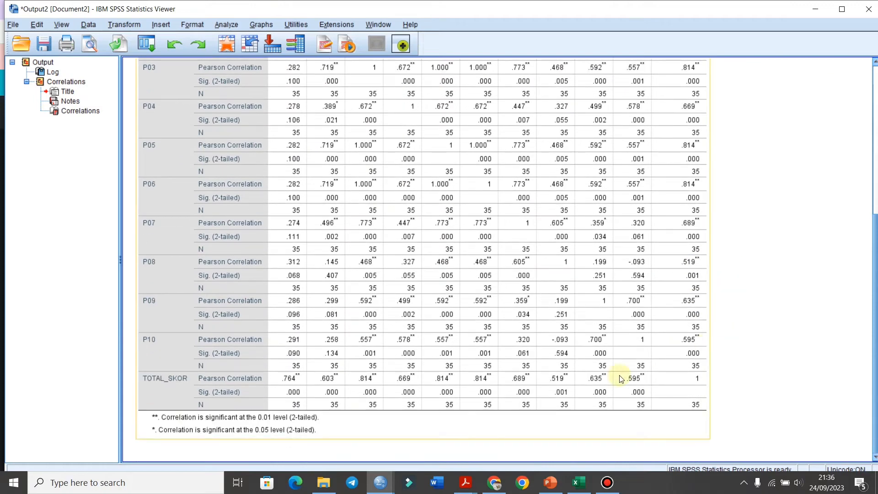
{"action": "scroll", "coordinate": [709, 306], "scroll_direction": "up", "scroll_amount": 6}
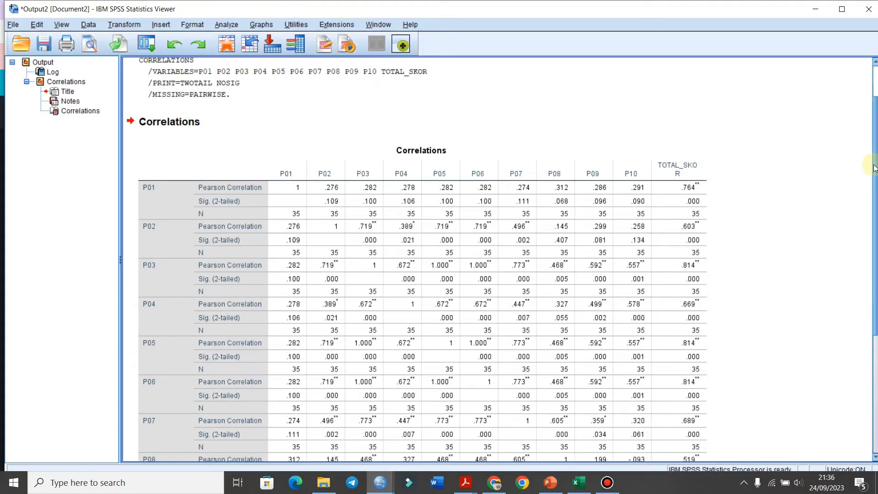
{"action": "scroll", "coordinate": [874, 167], "scroll_direction": "down", "scroll_amount": 2}
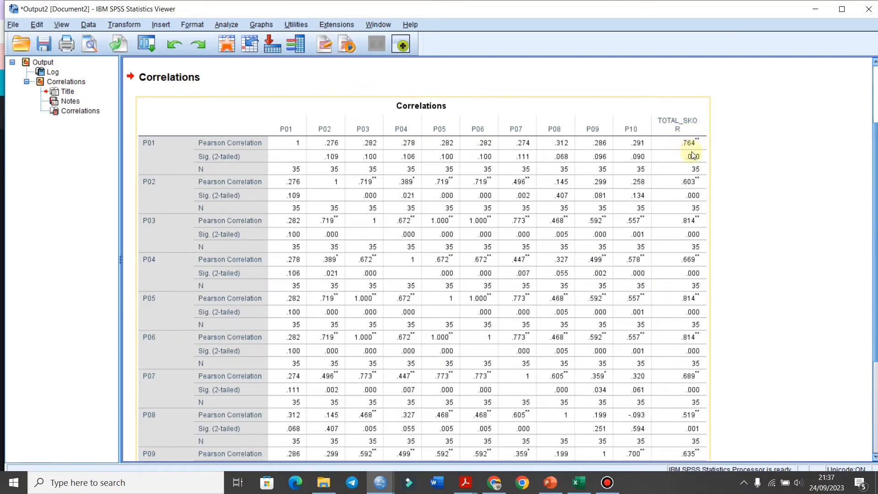
{"action": "scroll", "coordinate": [866, 170], "scroll_direction": "down", "scroll_amount": 2}
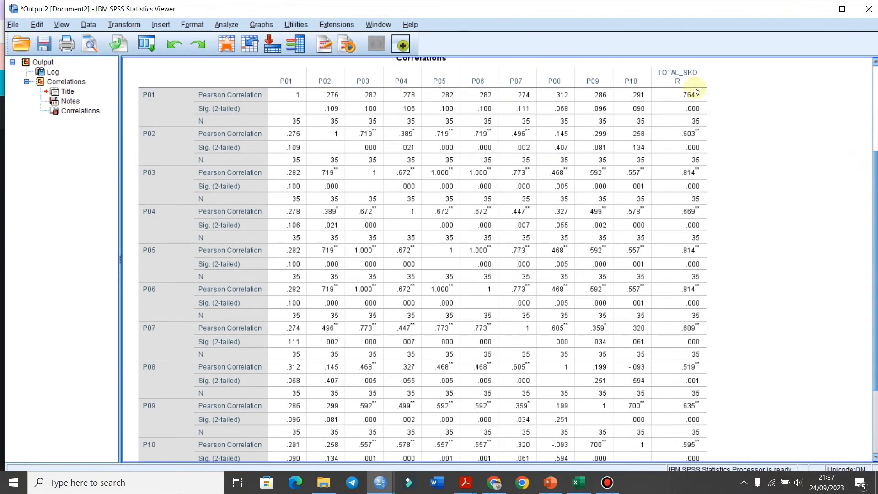
{"action": "left_click", "coordinate": [695, 91]}
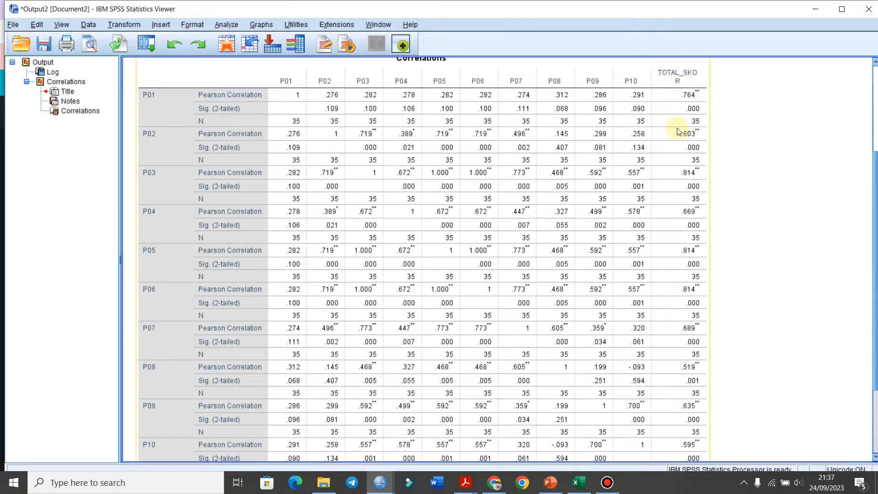
Review the TOTAL_SKOR column and row of the Correlations table, and switch to tabel-r.pdf in Acrobat.
{"action": "scroll", "coordinate": [874, 271], "scroll_direction": "down", "scroll_amount": 1}
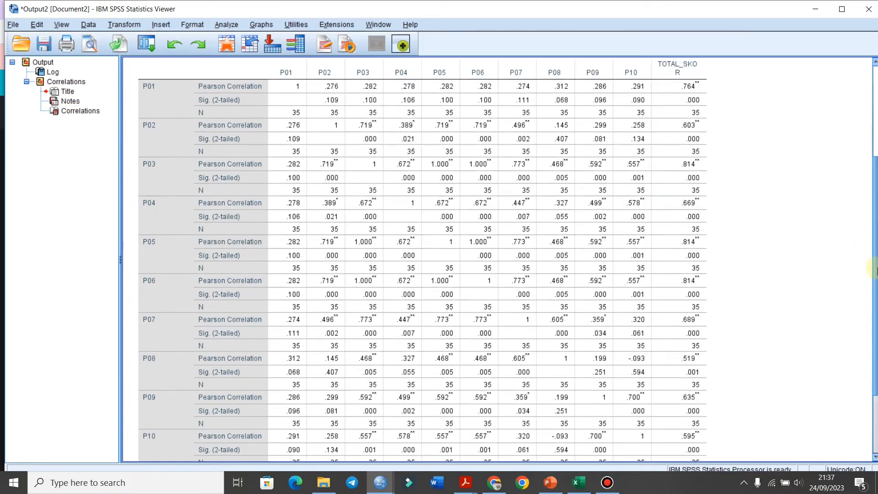
{"action": "scroll", "coordinate": [874, 271], "scroll_direction": "down", "scroll_amount": 5}
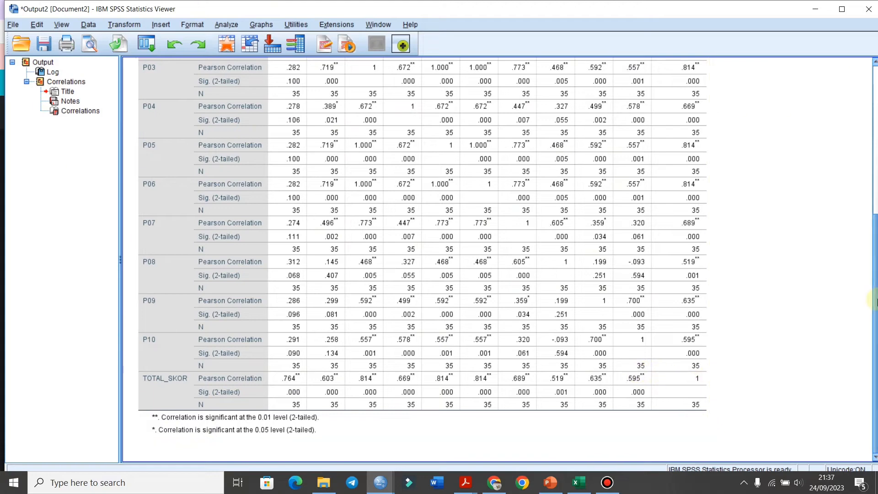
{"action": "scroll", "coordinate": [873, 307], "scroll_direction": "up", "scroll_amount": 8}
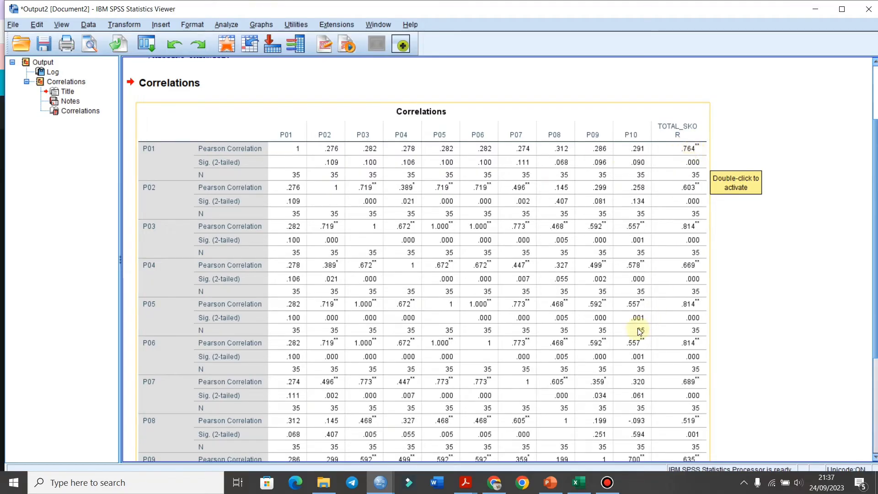
{"action": "mouse_move", "coordinate": [574, 488]}
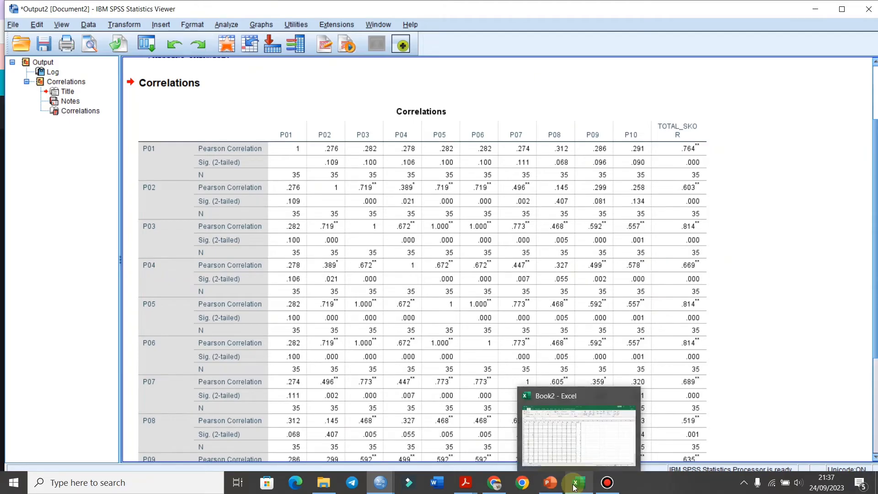
{"action": "mouse_move", "coordinate": [465, 484]}
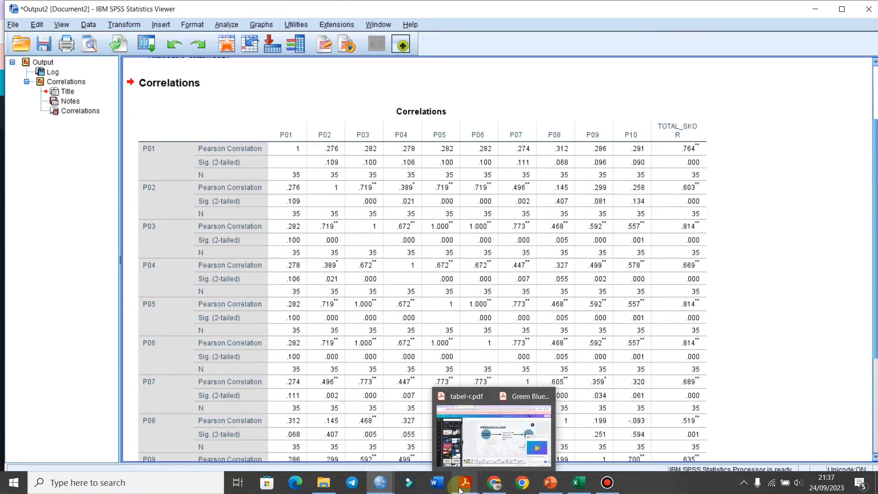
{"action": "left_click", "coordinate": [432, 432]}
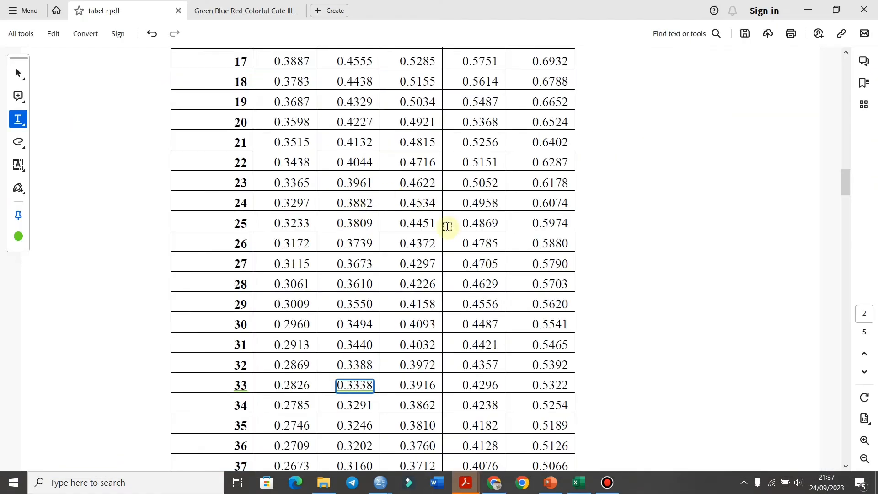
Underline the df = (N-2) heading of the r table and pick out the 0.05 two-tailed significance level.
{"action": "scroll", "coordinate": [423, 229], "scroll_direction": "up", "scroll_amount": 10}
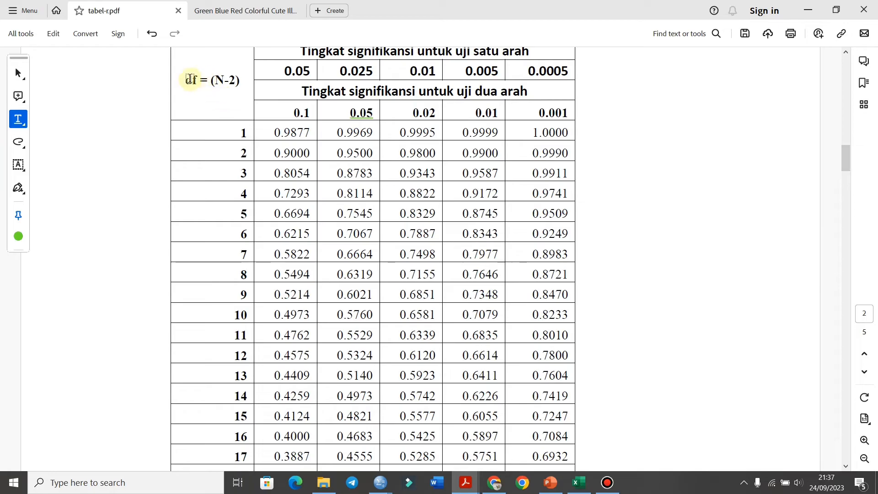
{"action": "left_click_drag", "start_coordinate": [188, 78], "coordinate": [244, 81]}
{"action": "mouse_move", "coordinate": [186, 80]}
{"action": "left_mouse_down"}
{"action": "mouse_move", "coordinate": [252, 77]}
{"action": "mouse_move", "coordinate": [241, 83]}
{"action": "left_mouse_up"}
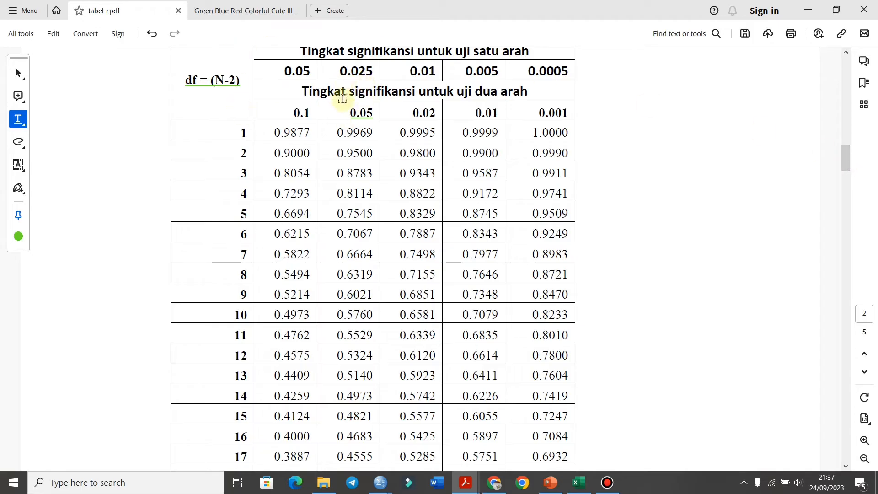
{"action": "left_click", "coordinate": [375, 114]}
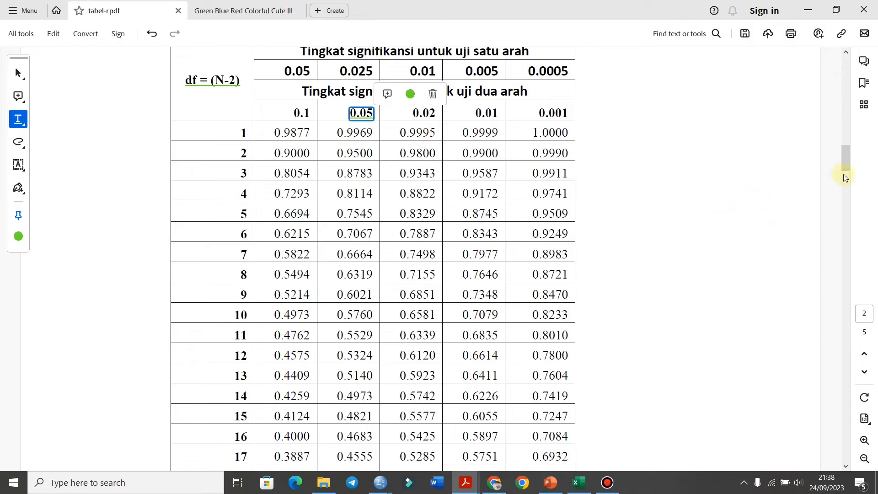
Look up the critical r value for df 33 in the 0.05 two-tailed column of the r table.
{"action": "left_click_drag", "start_coordinate": [846, 161], "coordinate": [846, 187]}
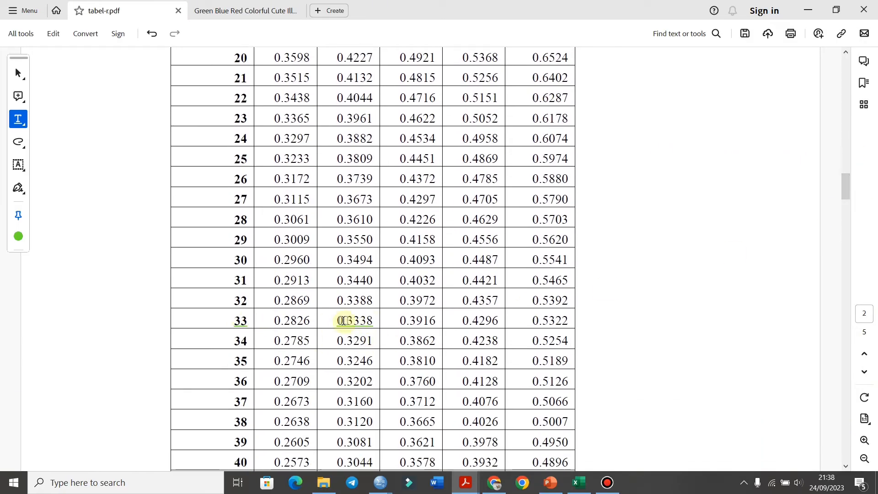
{"action": "left_click_drag", "start_coordinate": [339, 320], "coordinate": [366, 321]}
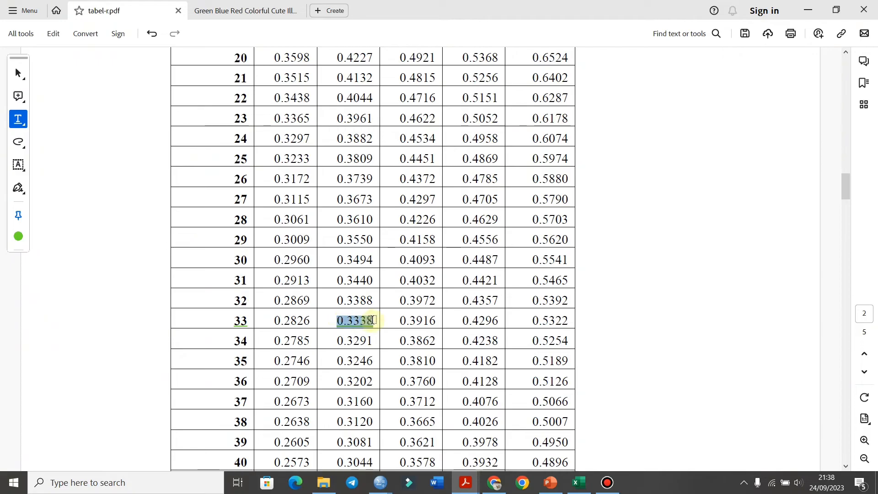
{"action": "left_click", "coordinate": [369, 321]}
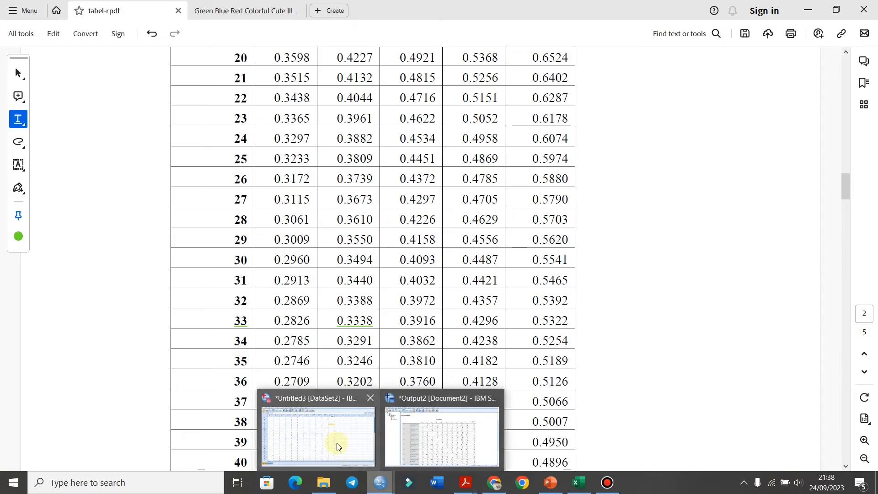
Return to the SPSS output and compare each item's Pearson correlation with TOTAL_SKOR against the critical r value.
{"action": "left_click", "coordinate": [450, 412]}
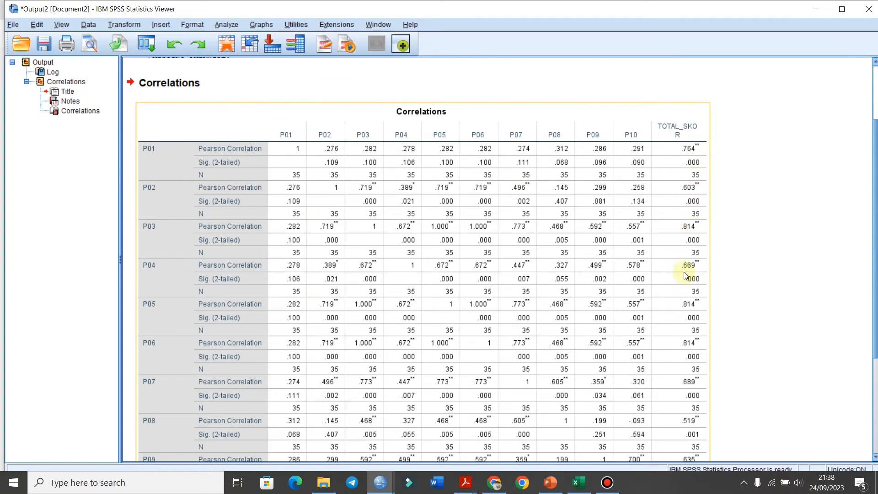
{"action": "left_click", "coordinate": [779, 267]}
{"action": "scroll", "coordinate": [863, 245], "scroll_direction": "down", "scroll_amount": 1}
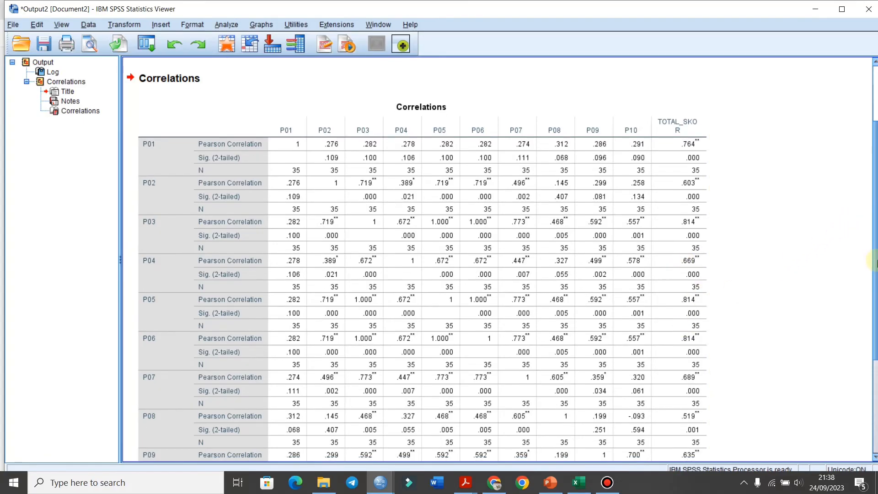
{"action": "scroll", "coordinate": [874, 315], "scroll_direction": "down", "scroll_amount": 3}
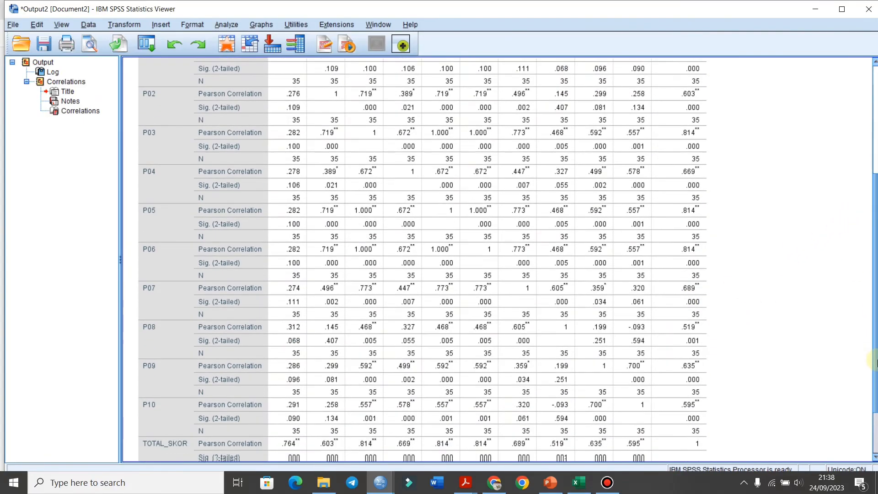
{"action": "scroll", "coordinate": [874, 352], "scroll_direction": "down", "scroll_amount": 2}
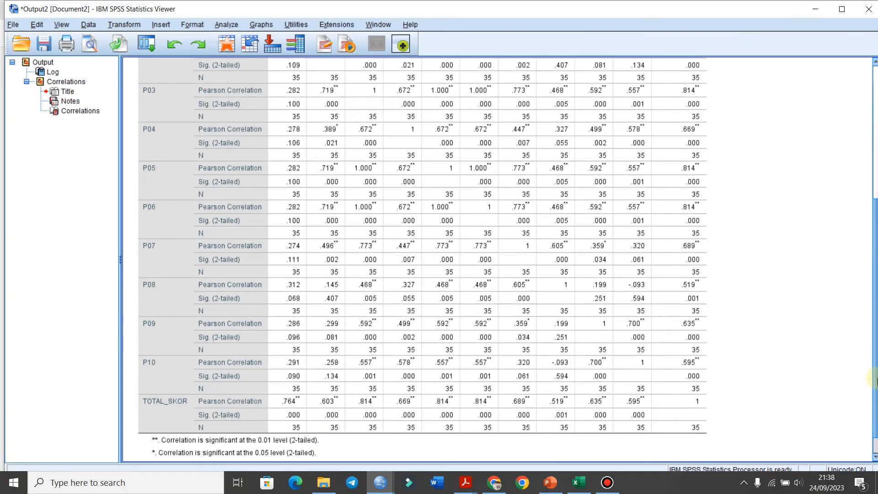
{"action": "left_click", "coordinate": [648, 342]}
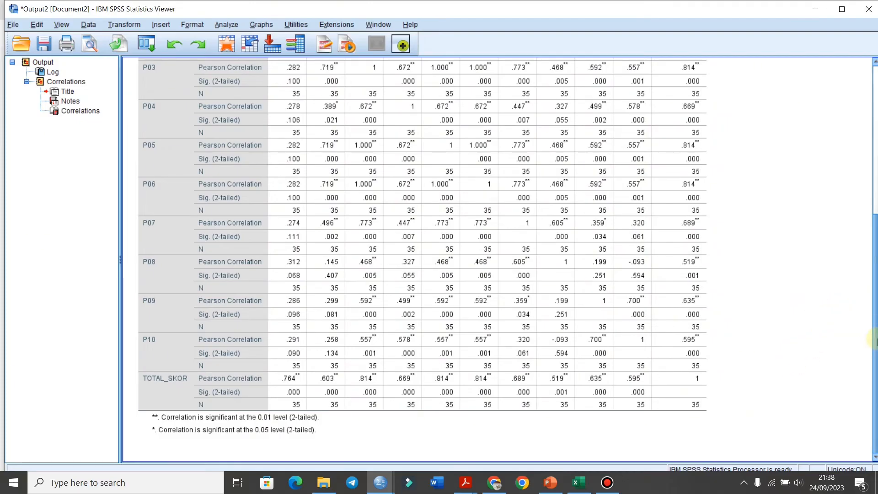
{"action": "left_click_drag", "start_coordinate": [874, 341], "coordinate": [876, 265]}
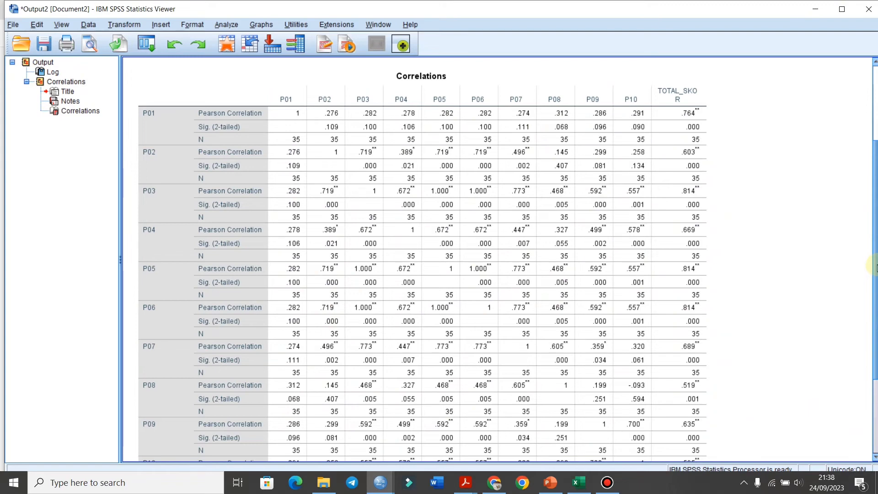
{"action": "scroll", "coordinate": [874, 267], "scroll_direction": "down", "scroll_amount": 5}
Switch to PowerPoint and view slides 18 to 20 on entering the variables, the correlation output and comparing r values.
{"action": "left_click", "coordinate": [550, 482]}
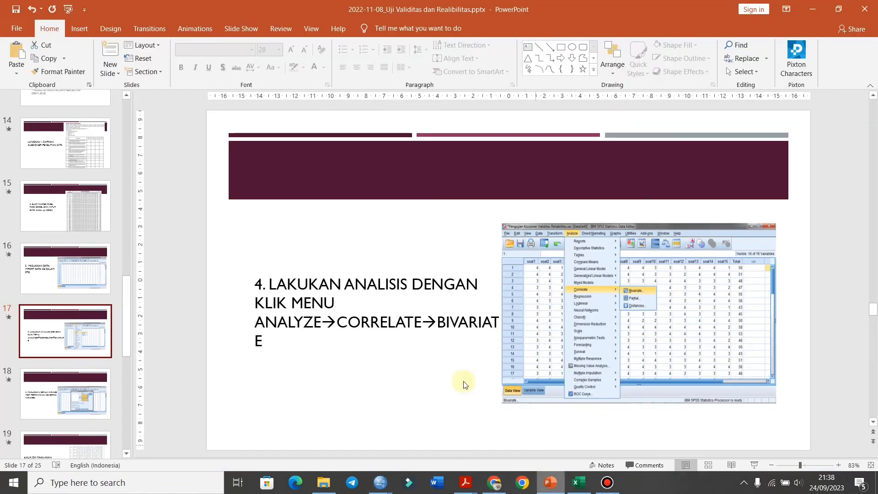
{"action": "left_click", "coordinate": [94, 381]}
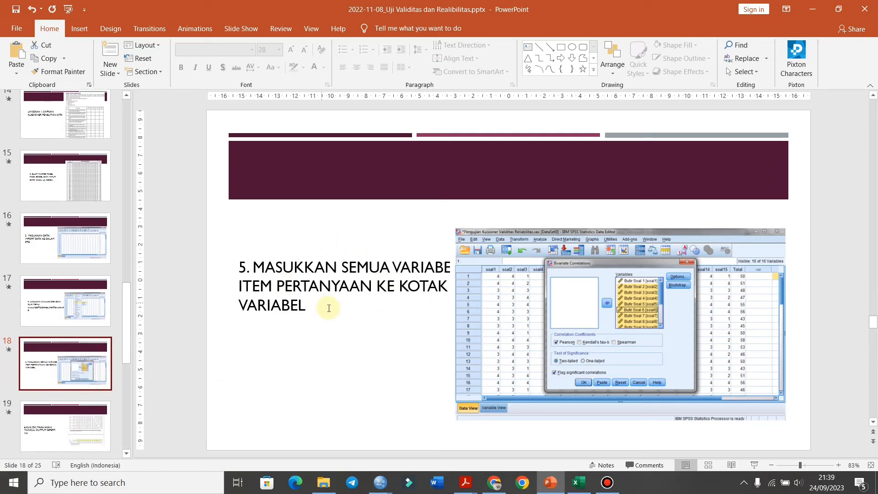
{"action": "scroll", "coordinate": [43, 382], "scroll_direction": "down", "scroll_amount": 2}
{"action": "left_click", "coordinate": [107, 330]}
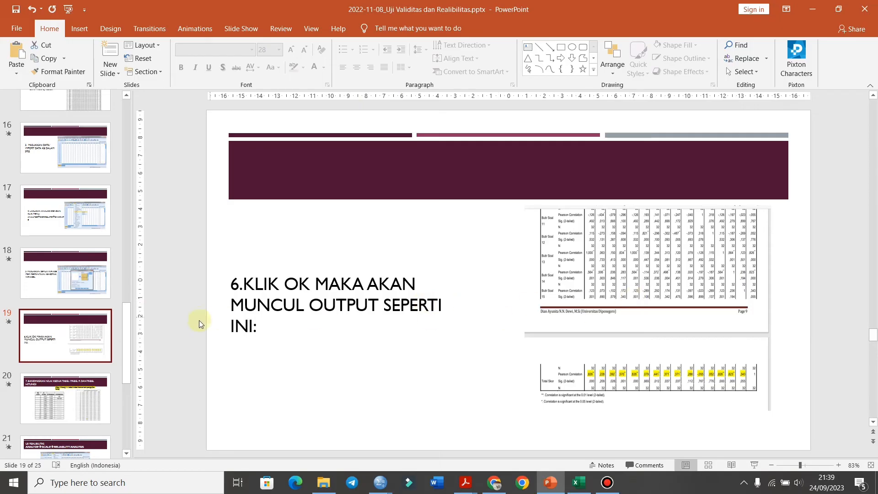
{"action": "scroll", "coordinate": [199, 320], "scroll_direction": "down", "scroll_amount": 1}
{"action": "scroll", "coordinate": [120, 360], "scroll_direction": "down", "scroll_amount": 2}
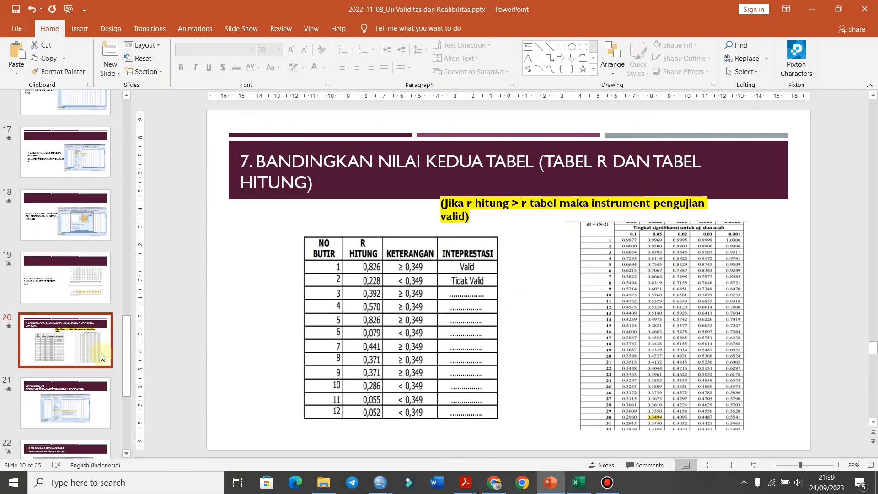